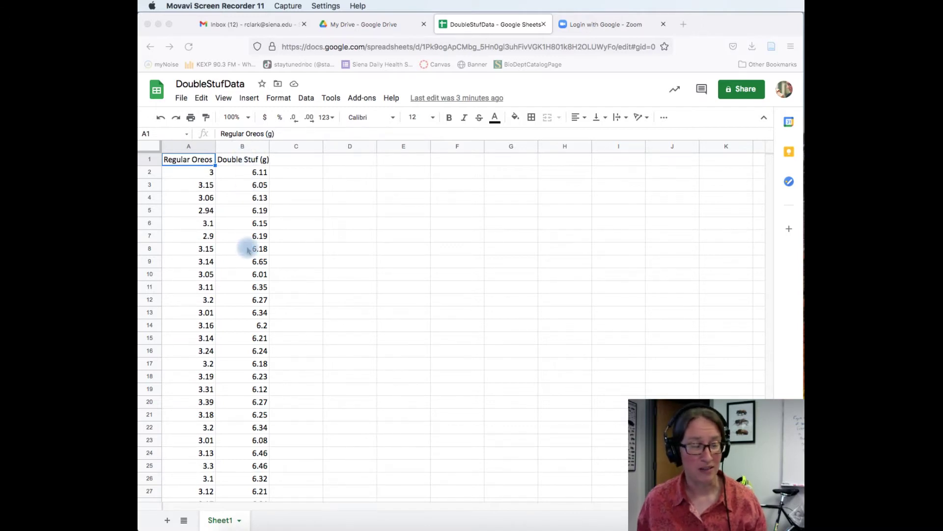
Copy the Regular Oreos and Double Stuf data with their headers, range A1:B31.
scroll(253, 271, down, 3)
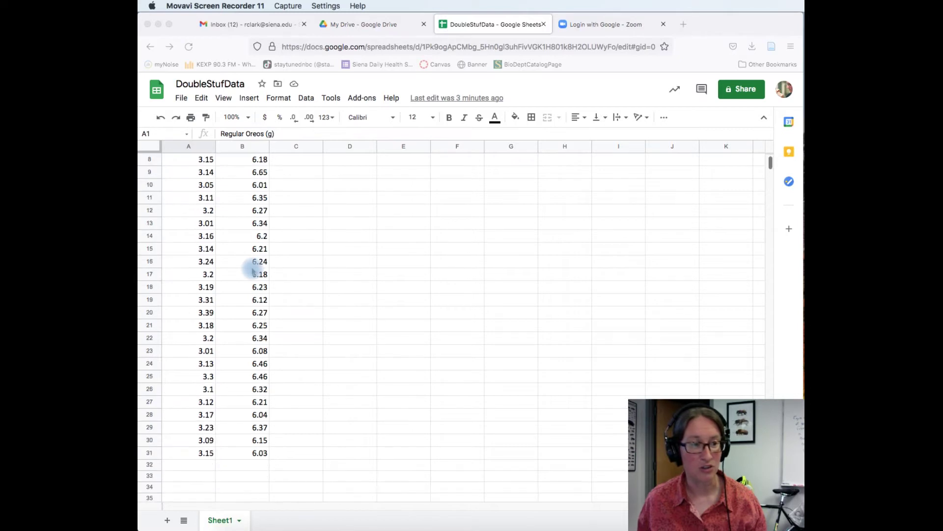
scroll(253, 271, down, 1)
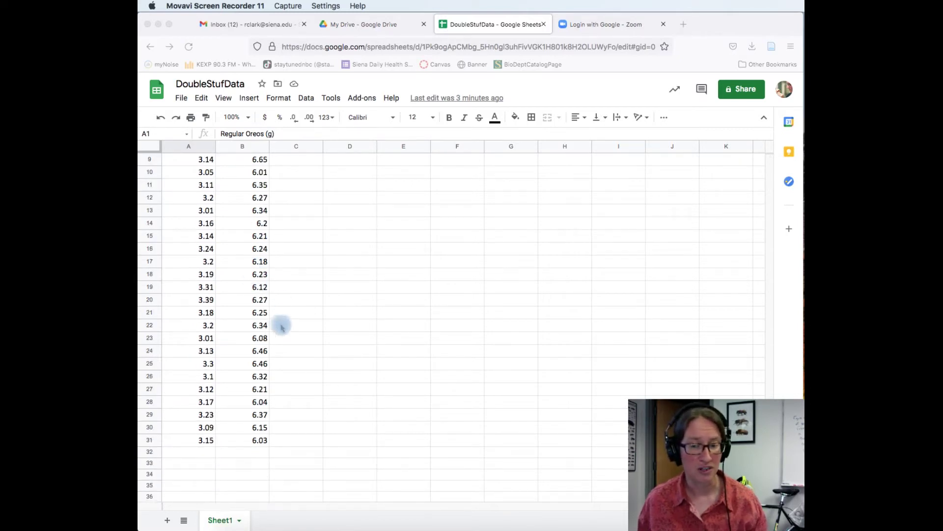
click(259, 441)
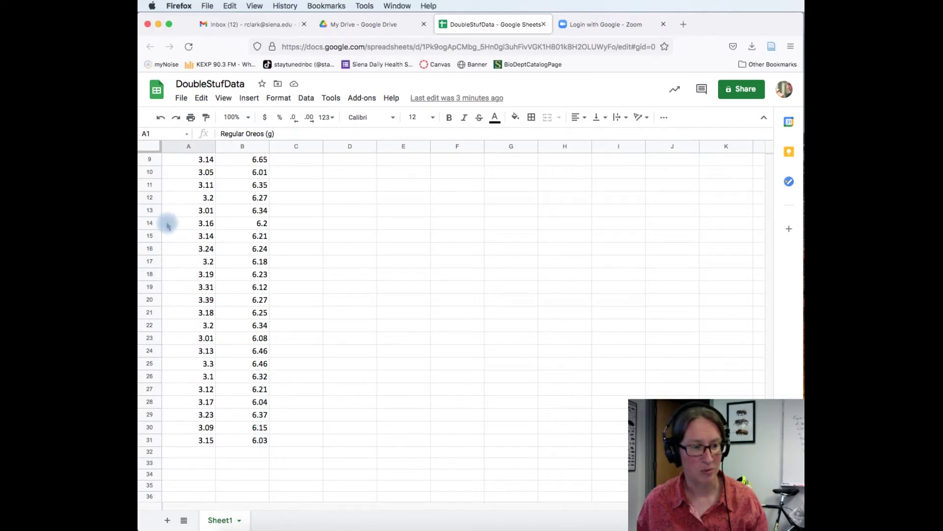
click(253, 390)
drag(253, 442, 153, 49)
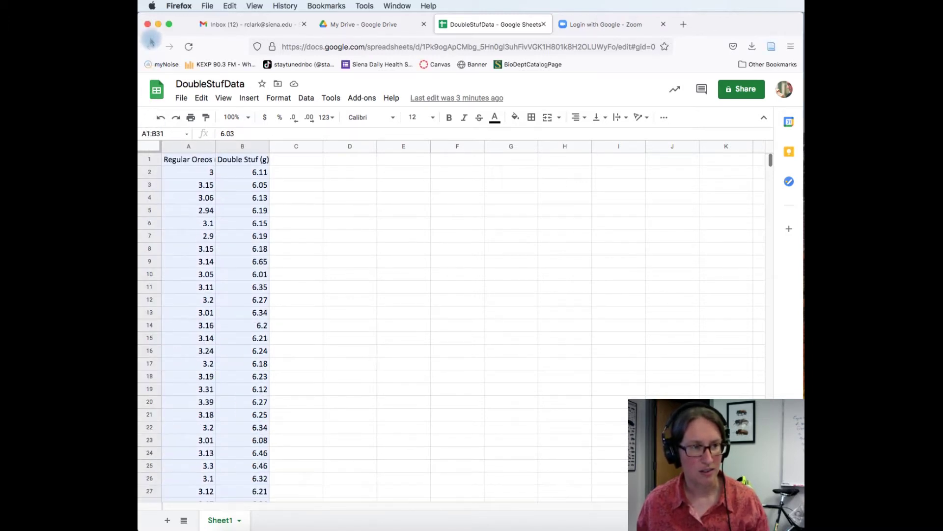
right_click(230, 177)
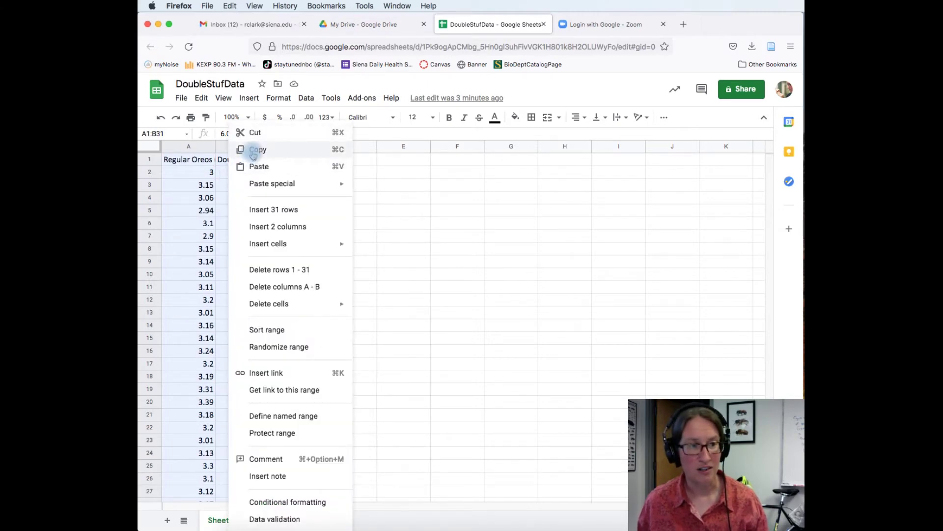
click(248, 150)
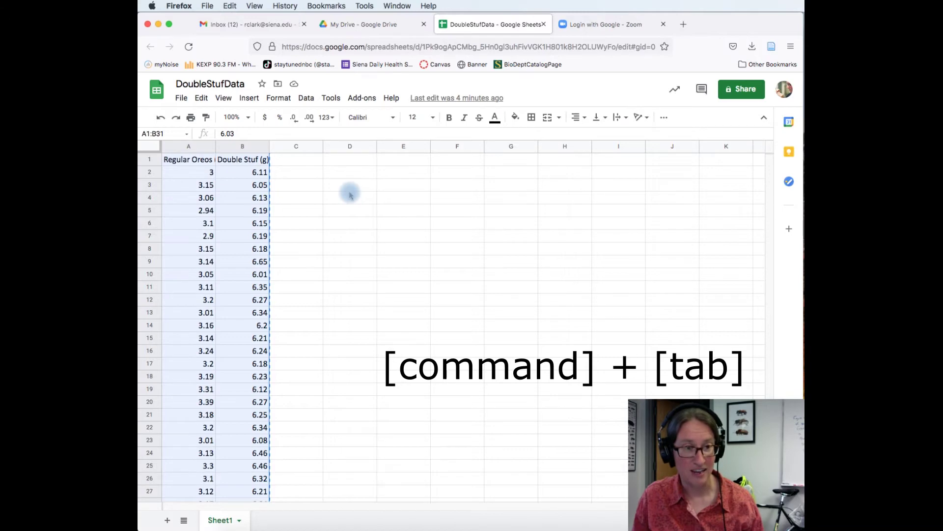
Switch to Excel and paste the copied Oreo data into the blank Book1 sheet starting at cell A1.
key(super+Tab)
key(super+Tab)
key(super+Tab)
key(super+Tab)
key(super+Tab)
key(super+Tab)
key(super+Tab)
key(super+Tab)
key(super+Tab)
key(super+Tab)
key(super+Tab)
key(super+Tab)
key(super+Tab)
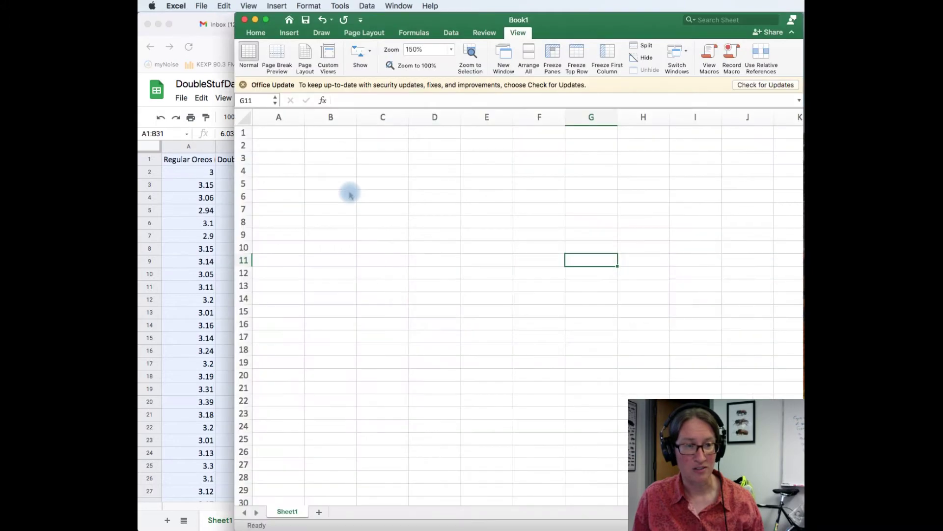
click(288, 134)
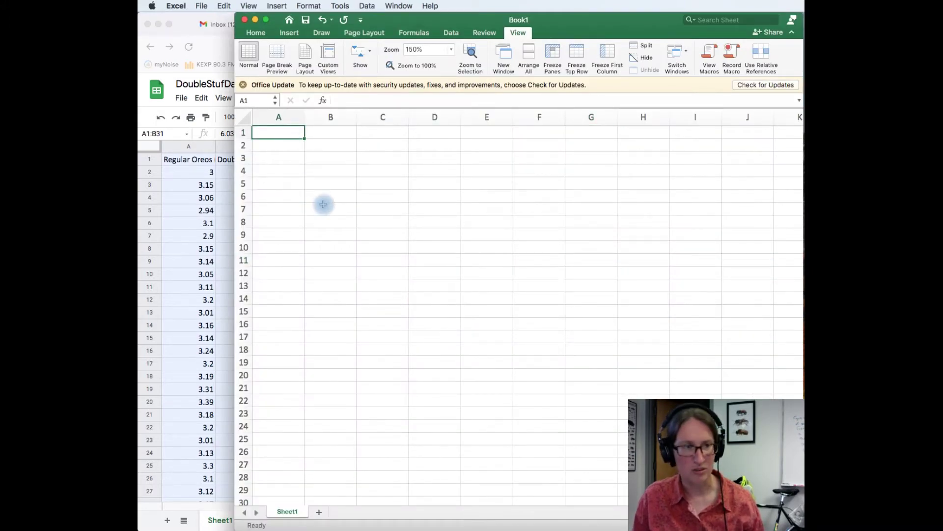
key(super+v)
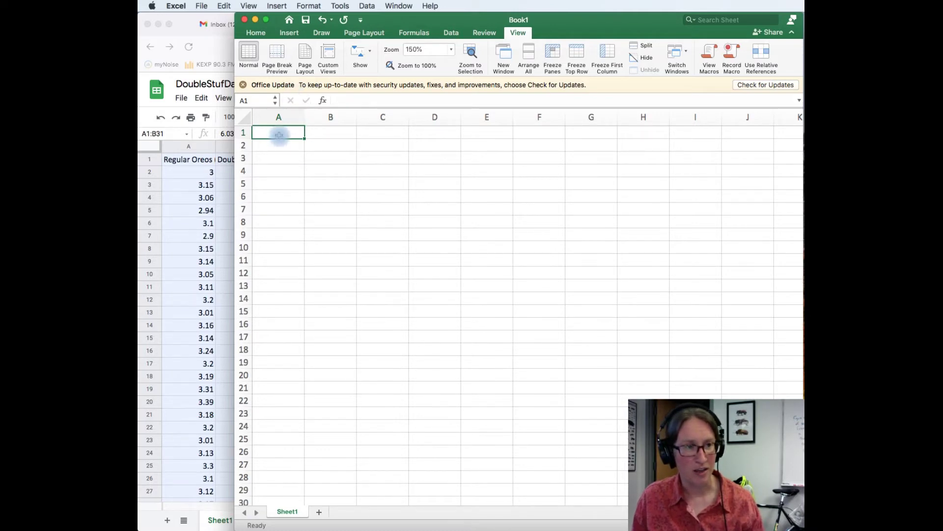
right_click(276, 132)
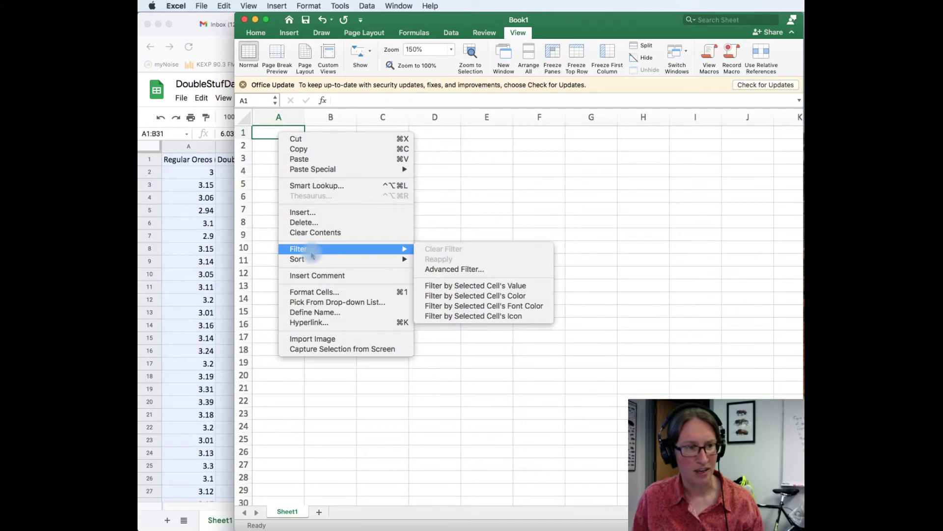
click(324, 159)
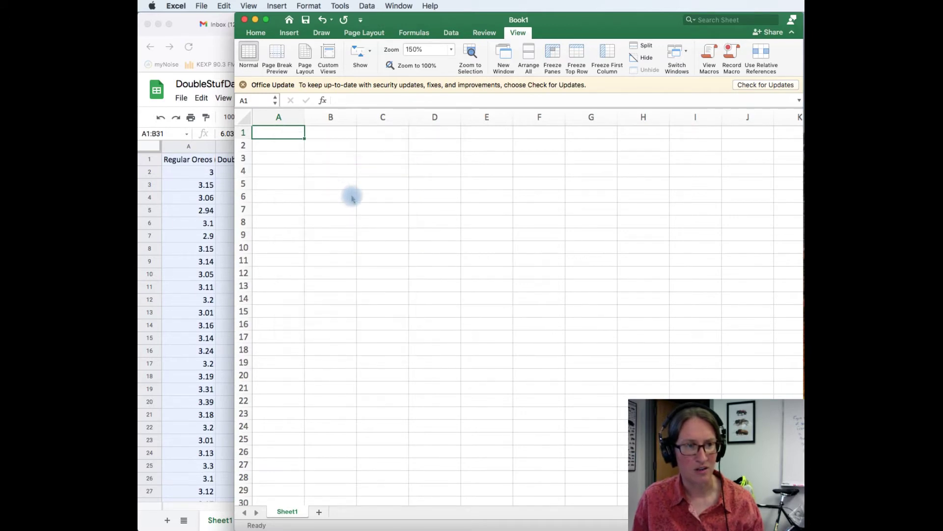
key(super+v)
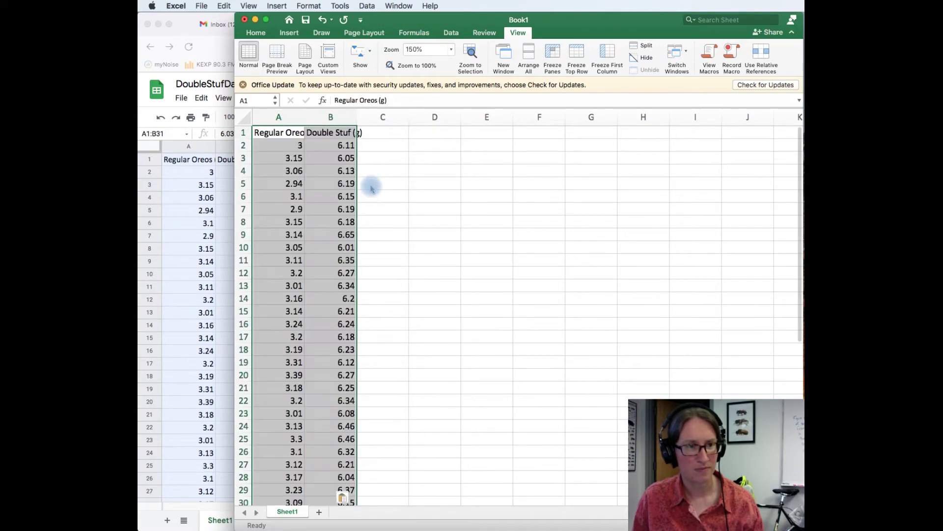
Enter the label Mean in cell C33, beside the row beneath the two data columns.
scroll(377, 216, down, 5)
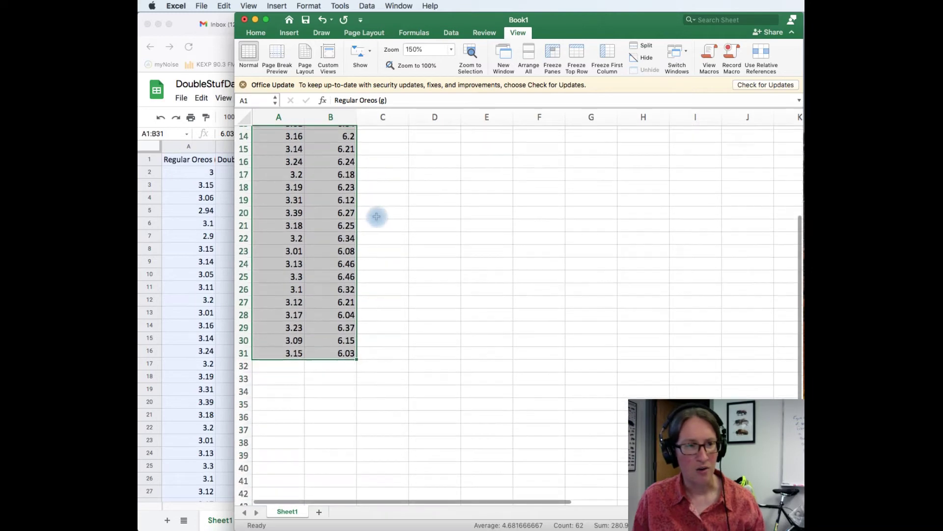
click(376, 361)
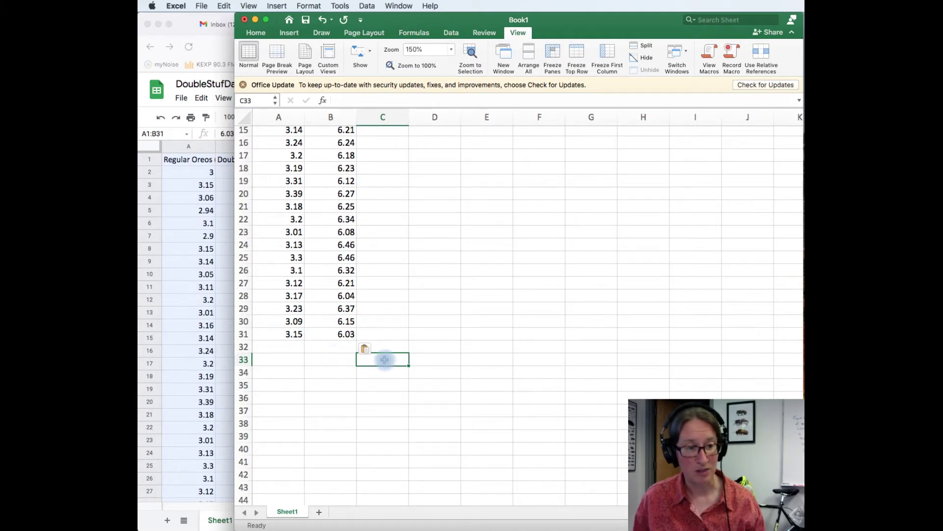
text(Mean)
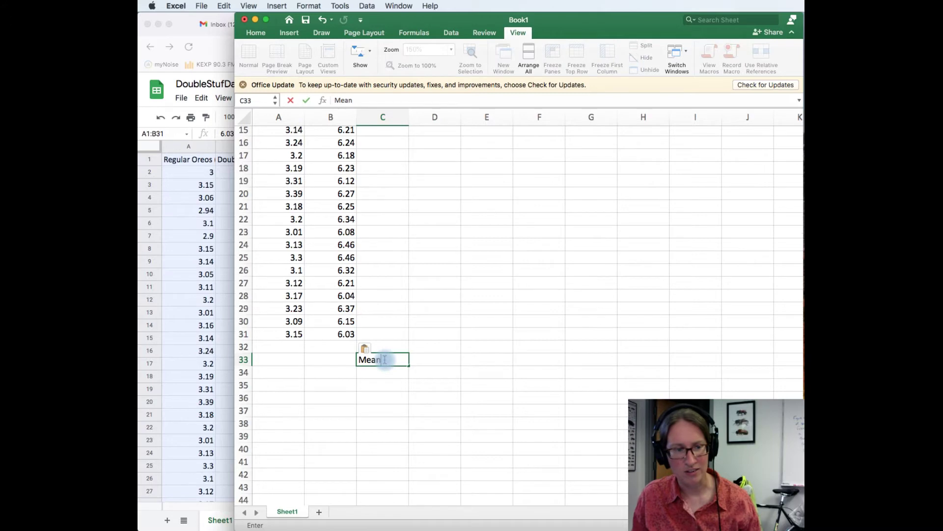
key(Left)
Calculate the Regular Oreos mean in cell A33 with the formula =average(a2:a31).
key(Left)
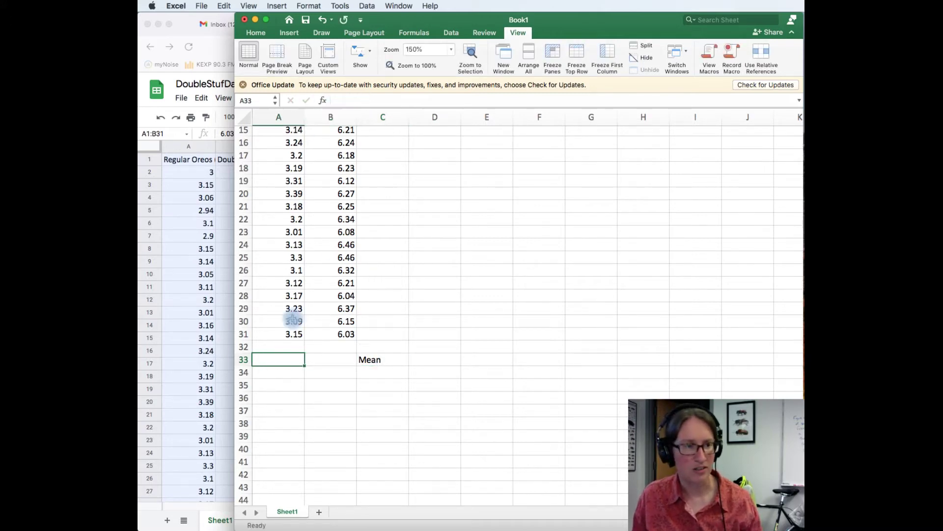
click(364, 101)
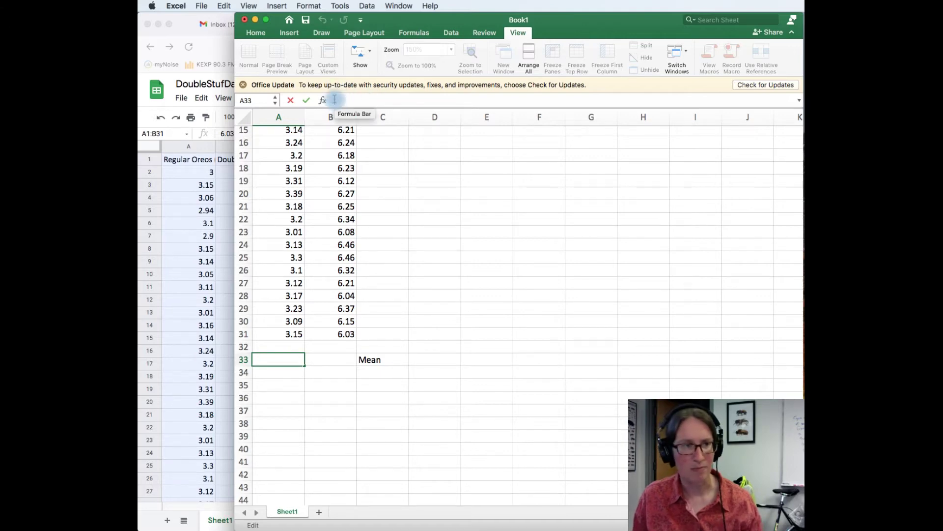
text(=)
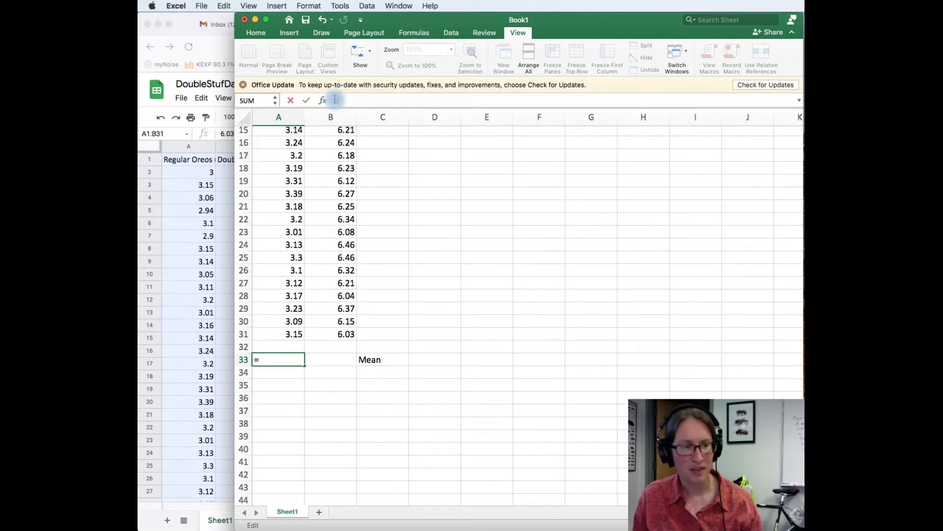
text(average)
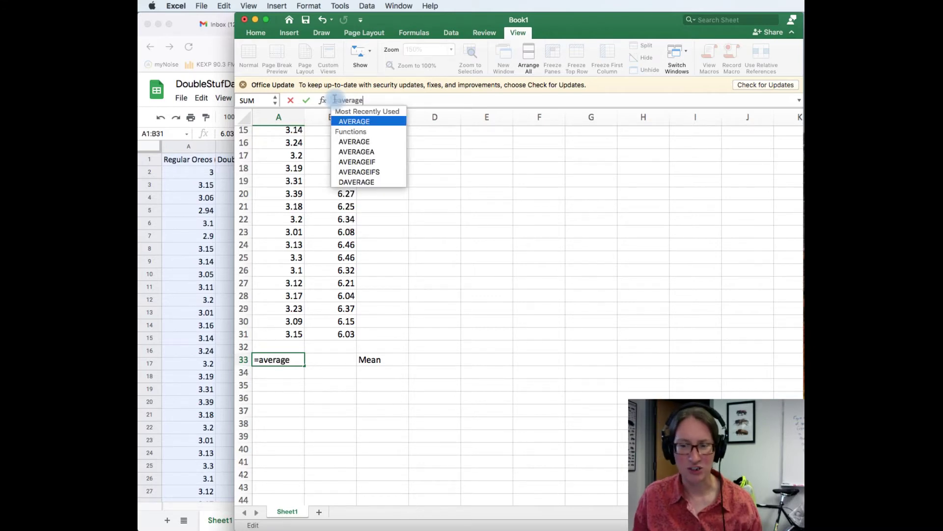
text(()
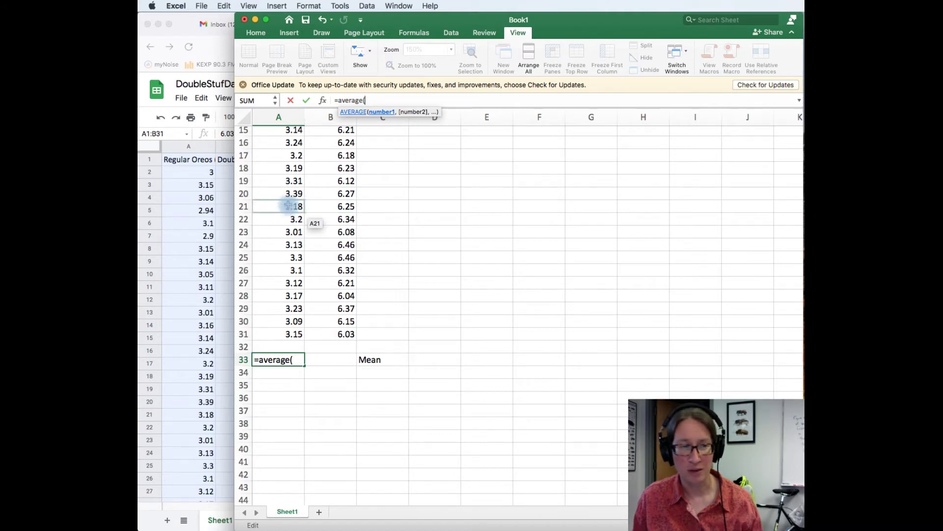
scroll(283, 189, up, 5)
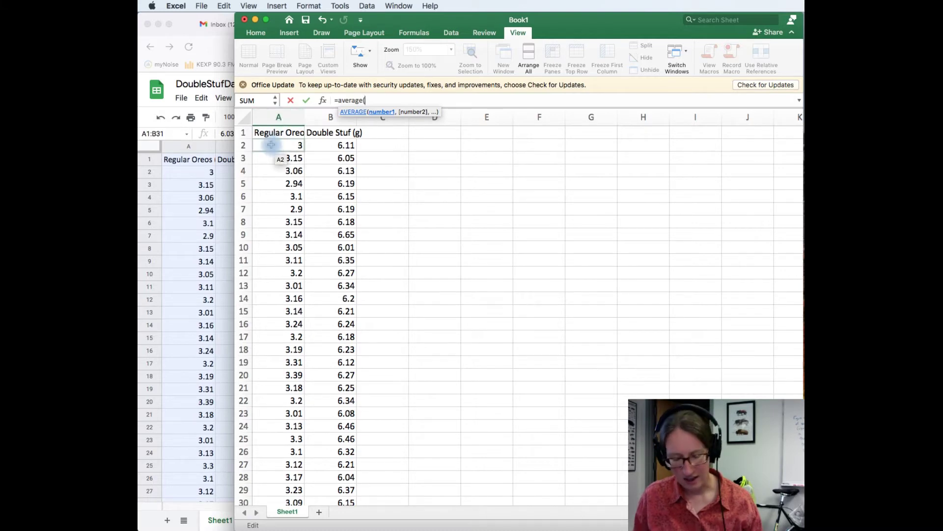
text(a2:)
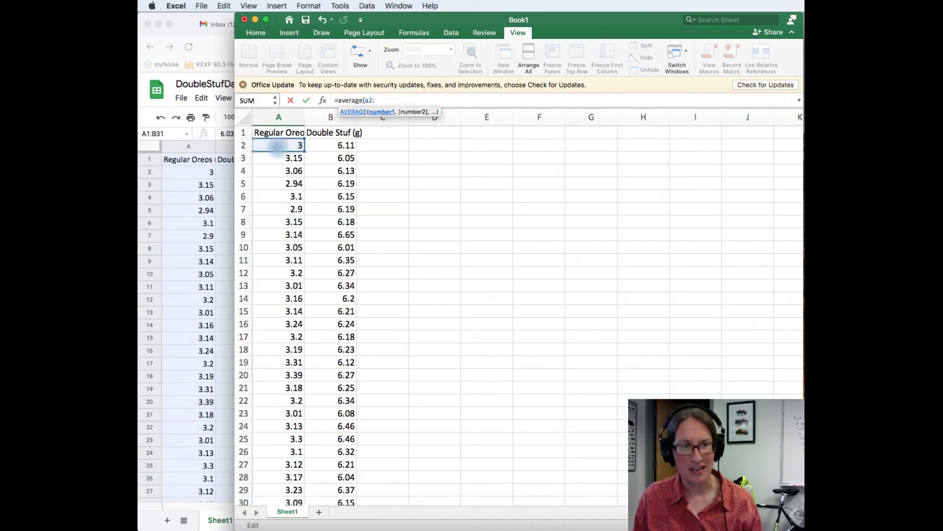
scroll(282, 269, down, 5)
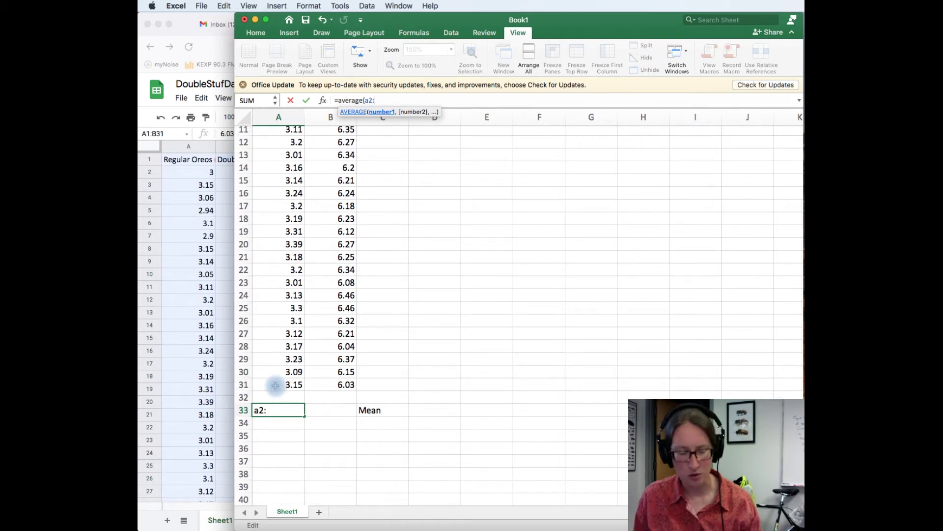
text(a31)
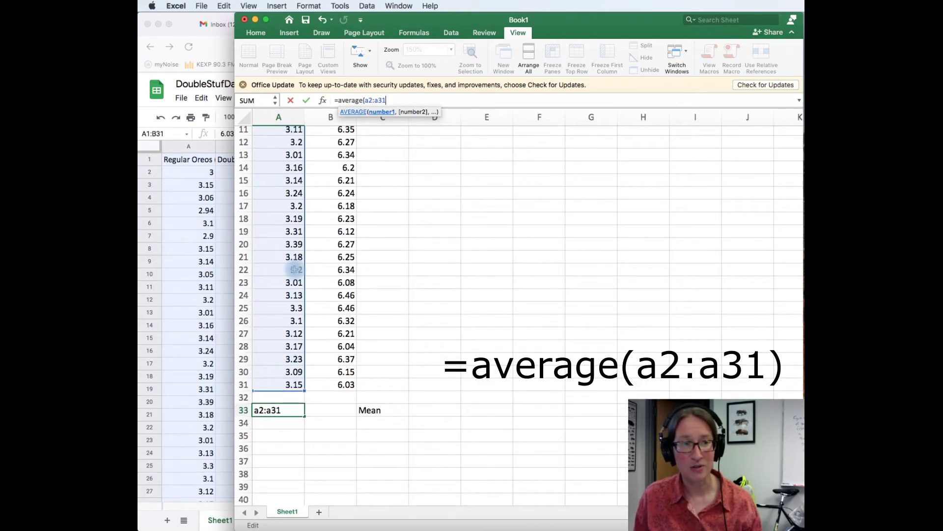
text())
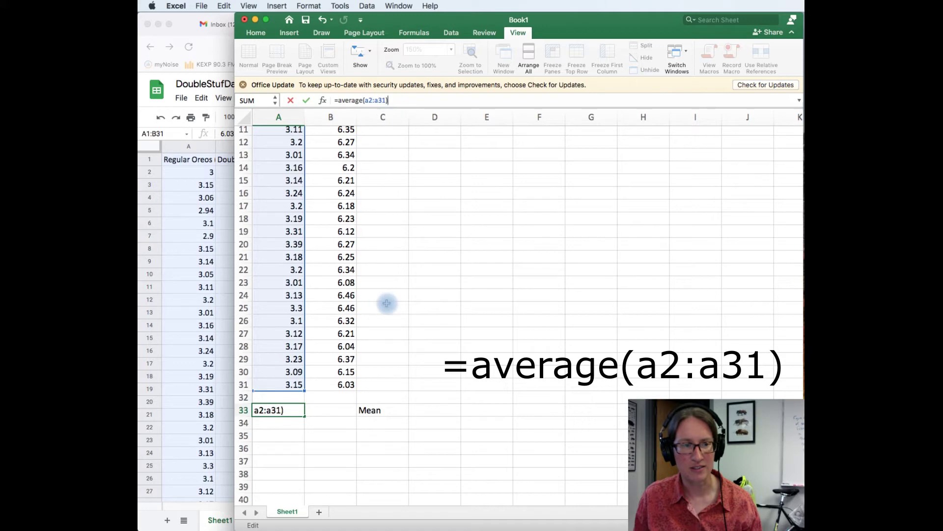
key(Return)
key(Up)
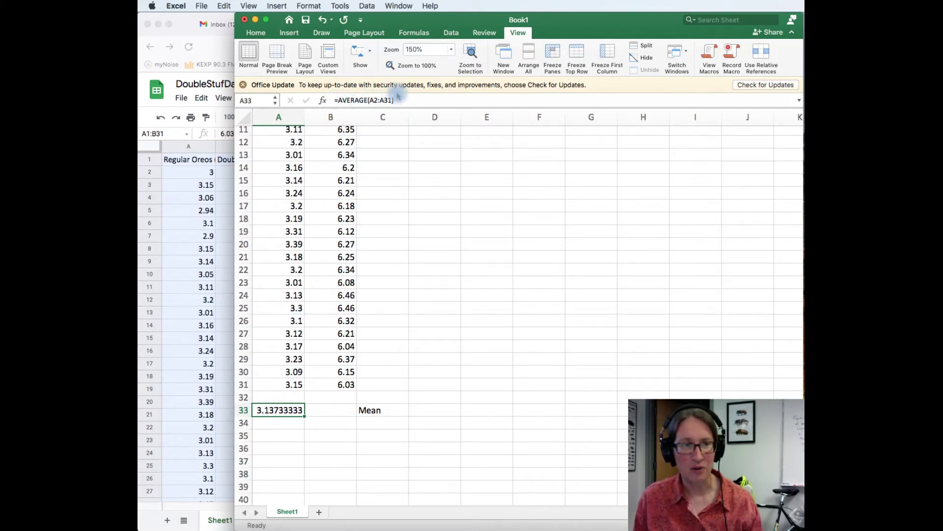
Examine which cells the AVERAGE formula in A33 references, without changing the formula.
click(377, 100)
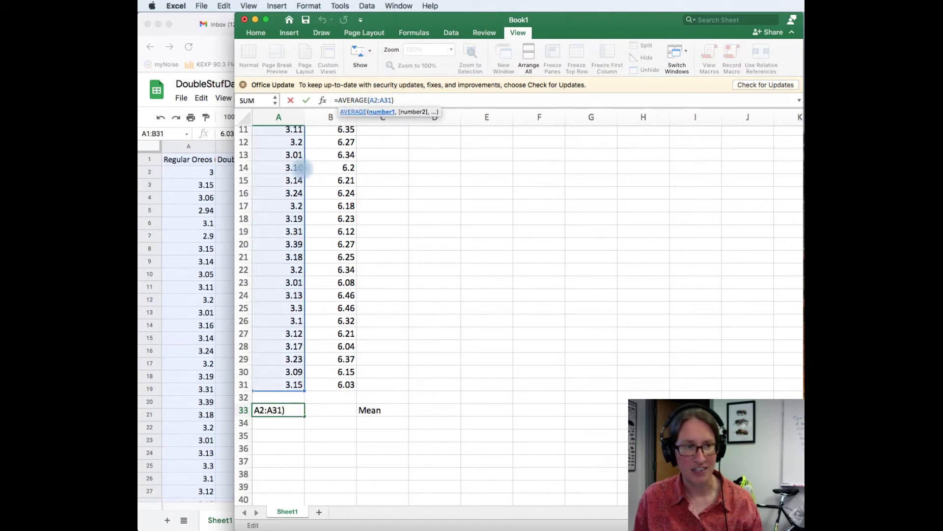
scroll(310, 196, up, 5)
scroll(302, 172, down, 6)
scroll(301, 168, up, 5)
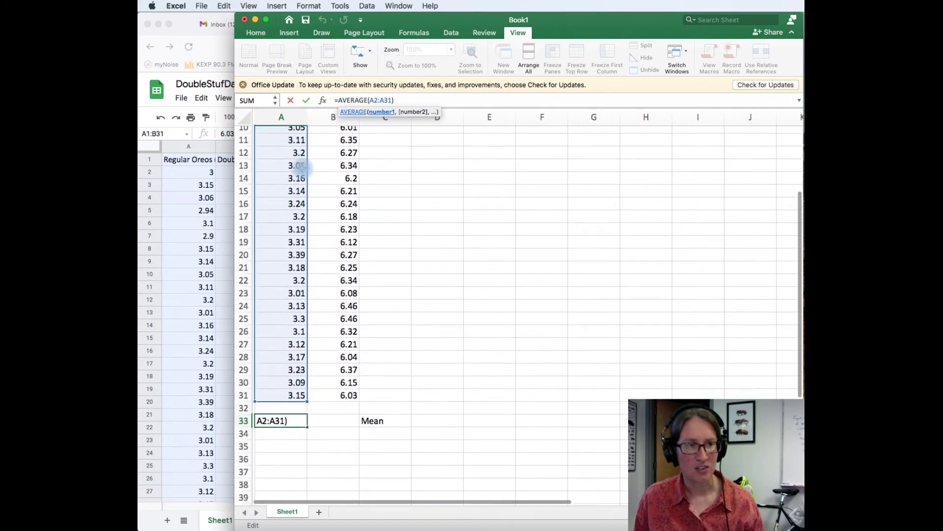
scroll(297, 168, up, 1)
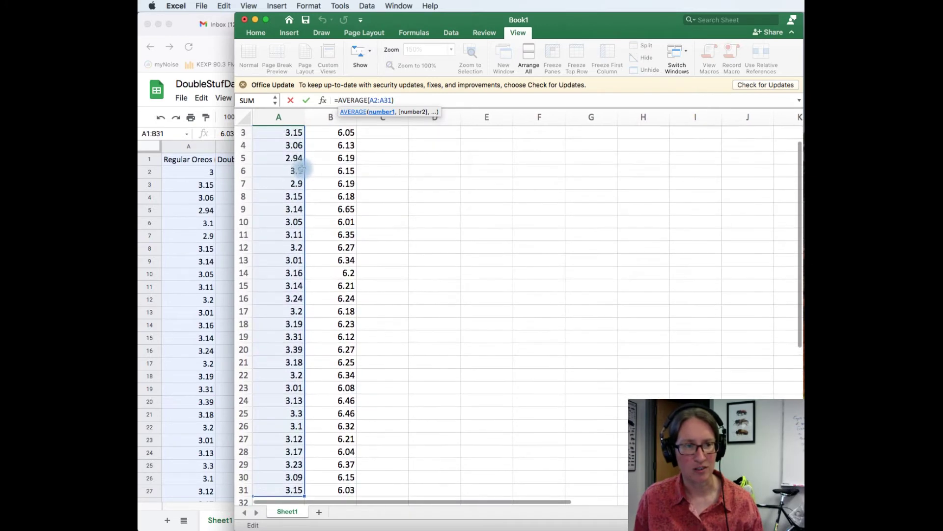
scroll(300, 158, down, 2)
key(Return)
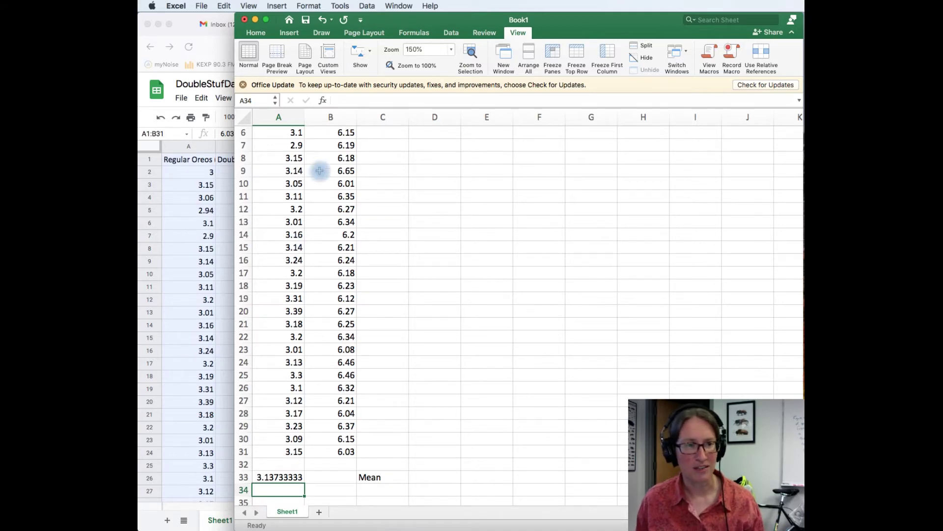
Copy the mean formula from A33 into B33 to average the Double Stuf column.
scroll(337, 217, up, 3)
scroll(337, 217, down, 5)
key(Up)
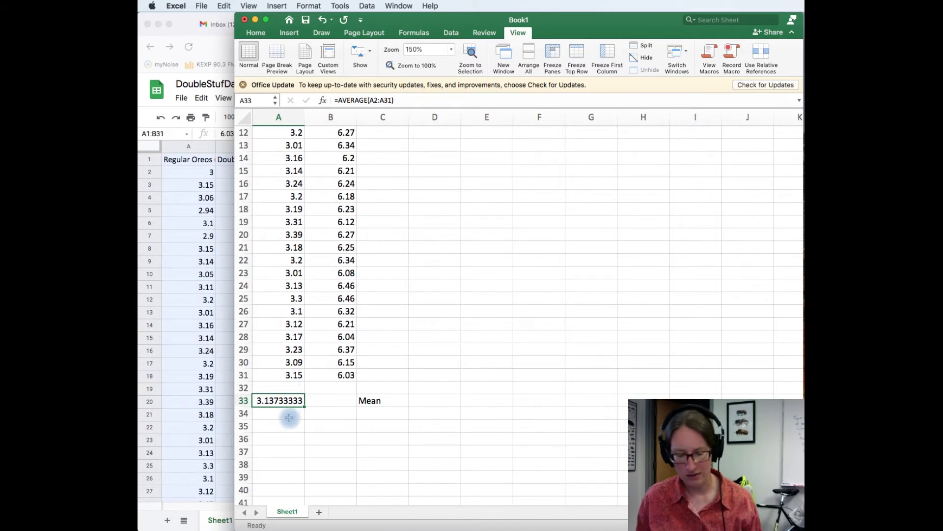
key(super+c)
click(329, 402)
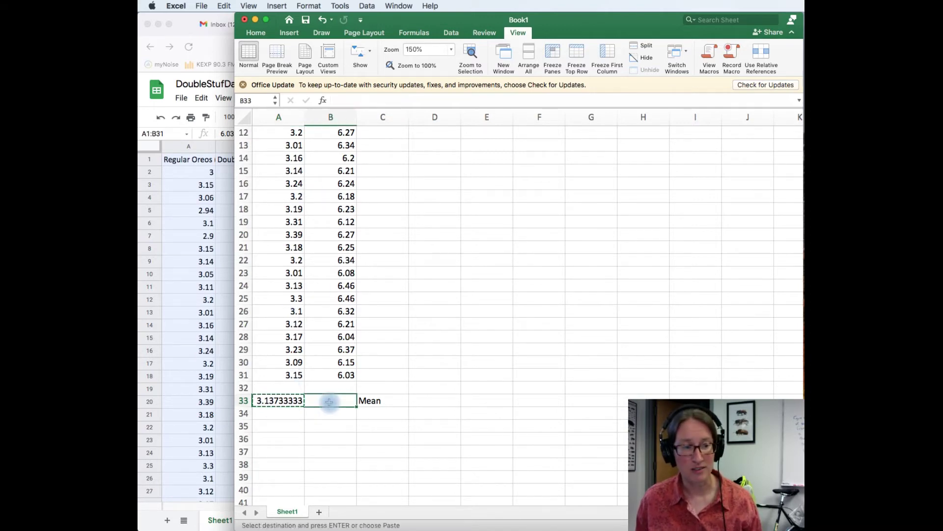
key(super+v)
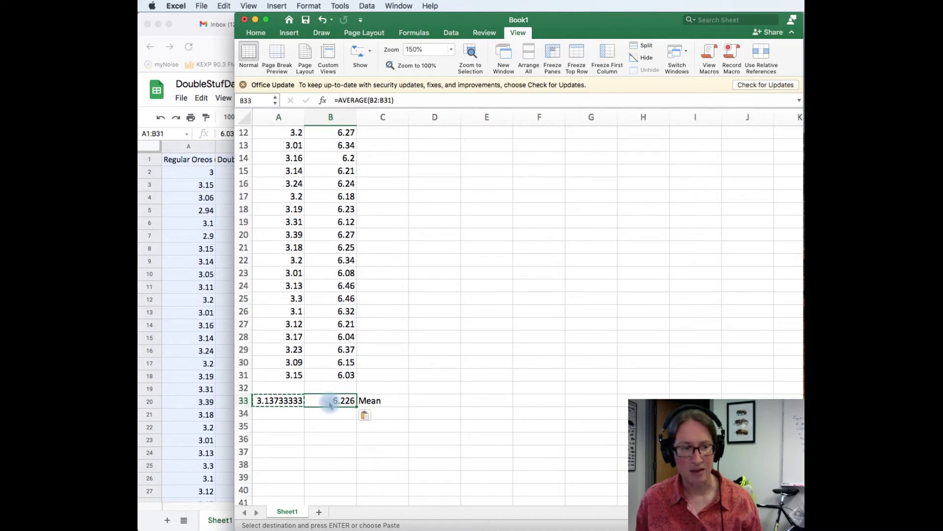
Examine which cells the AVERAGE formula in B33 references, without changing the formula.
click(374, 100)
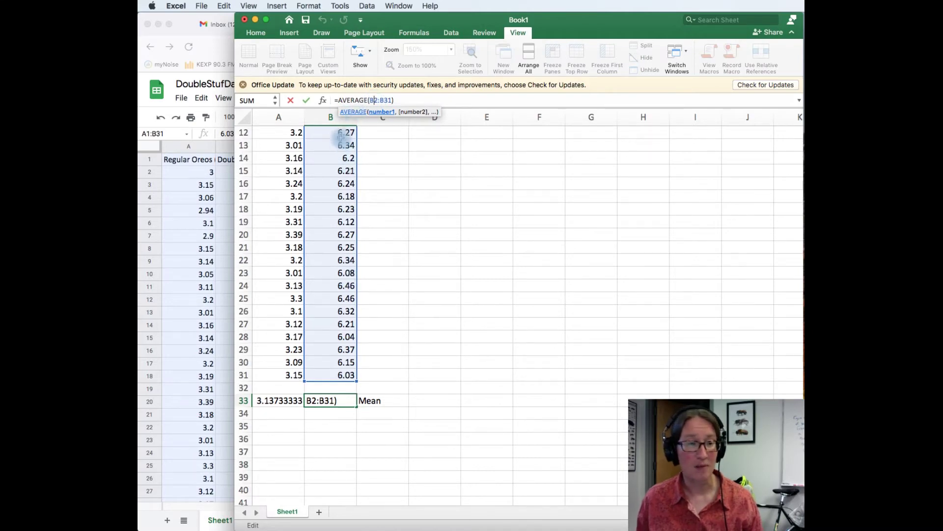
scroll(332, 166, up, 5)
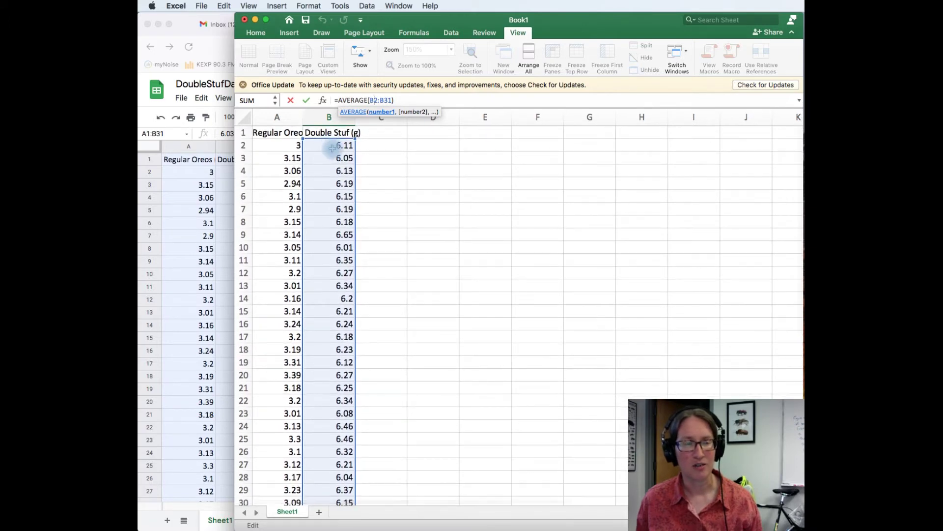
scroll(331, 197, down, 9)
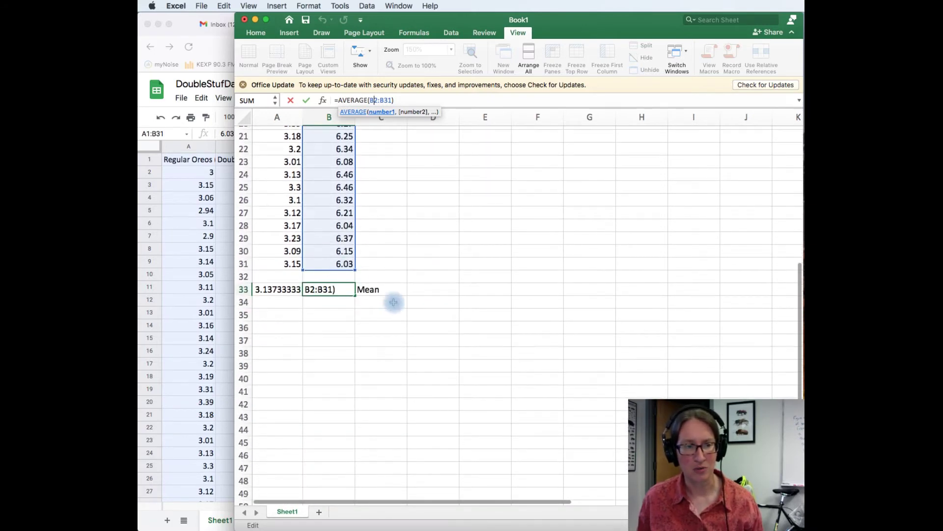
key(Return)
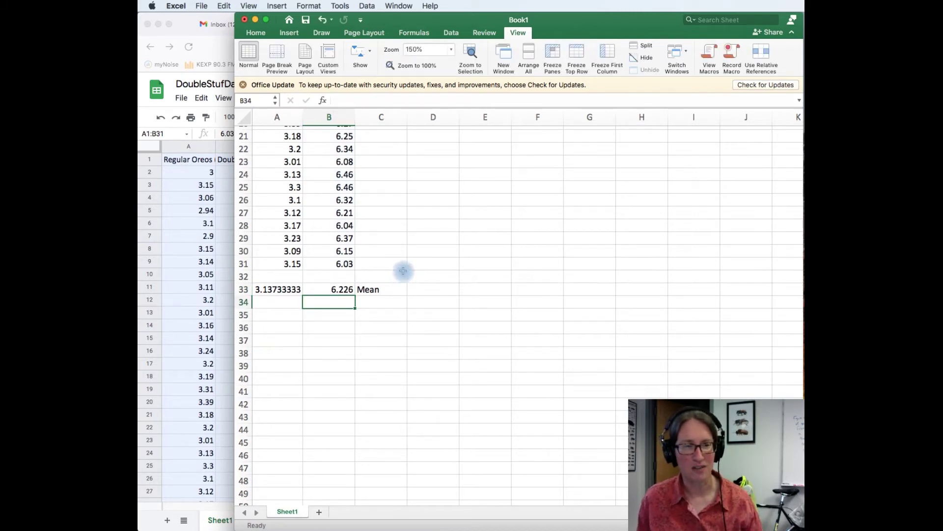
Label C34 Standard Deviation and calculate the Regular Oreos standard deviation in A34 with the formula =stdev(A2:A31).
key(Right)
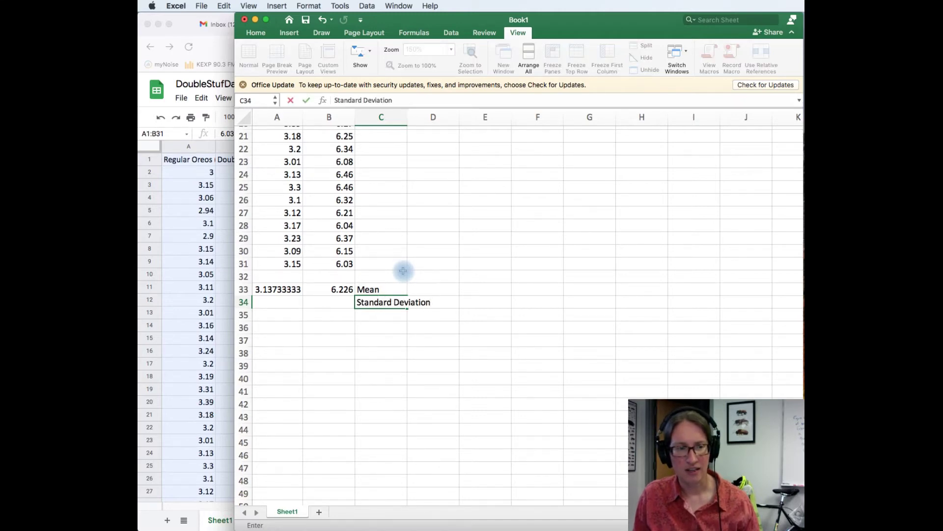
key(Return)
click(366, 100)
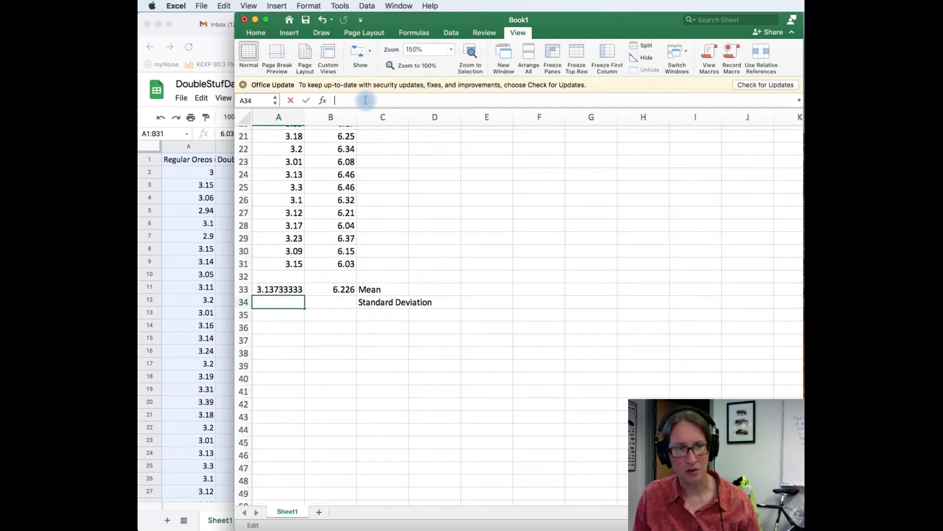
text(=stde)
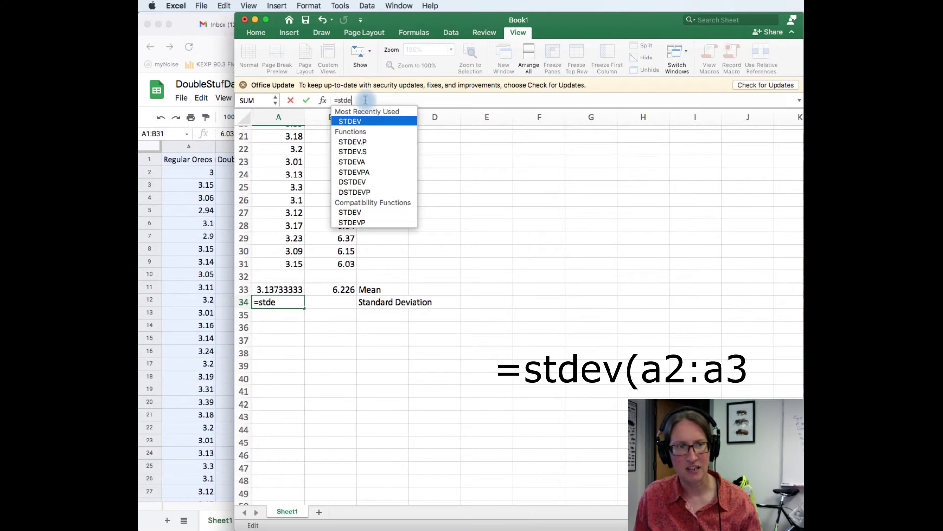
text(v)
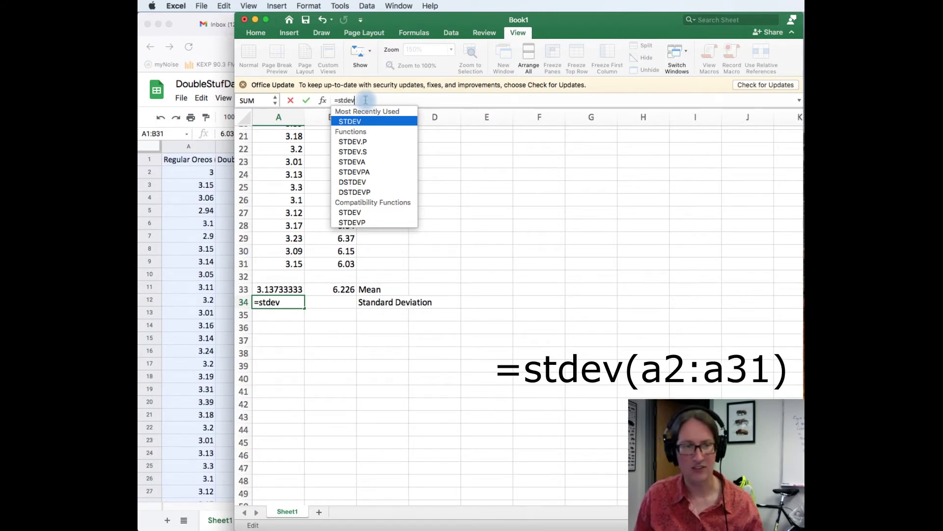
text(()
click(294, 264)
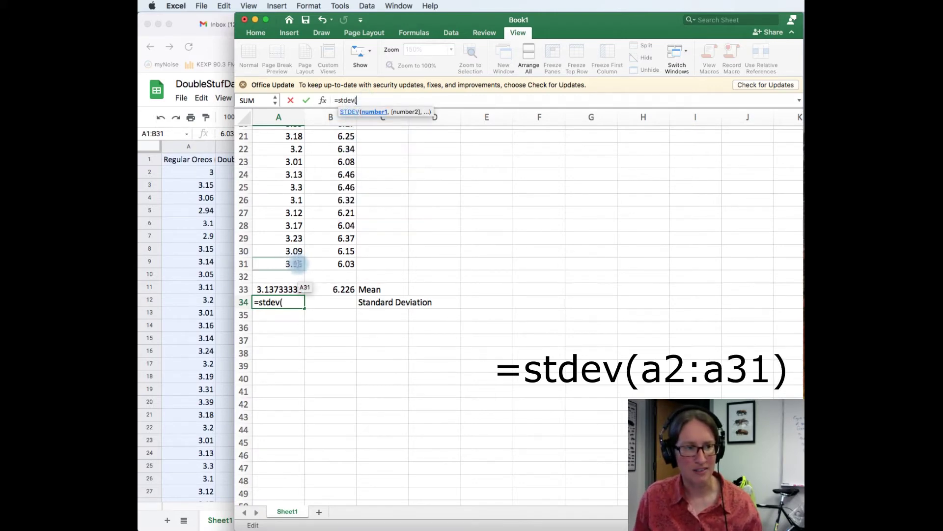
drag(293, 249, 289, 145)
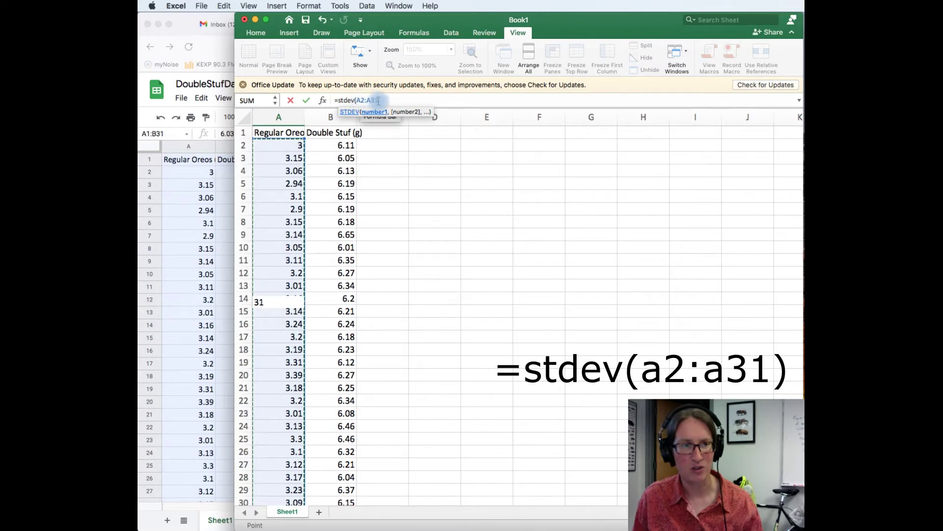
text())
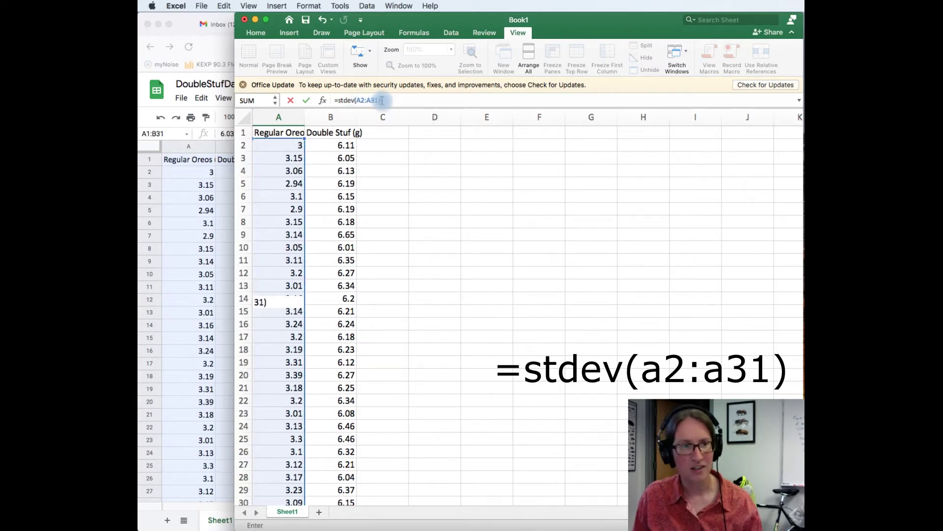
key(Return)
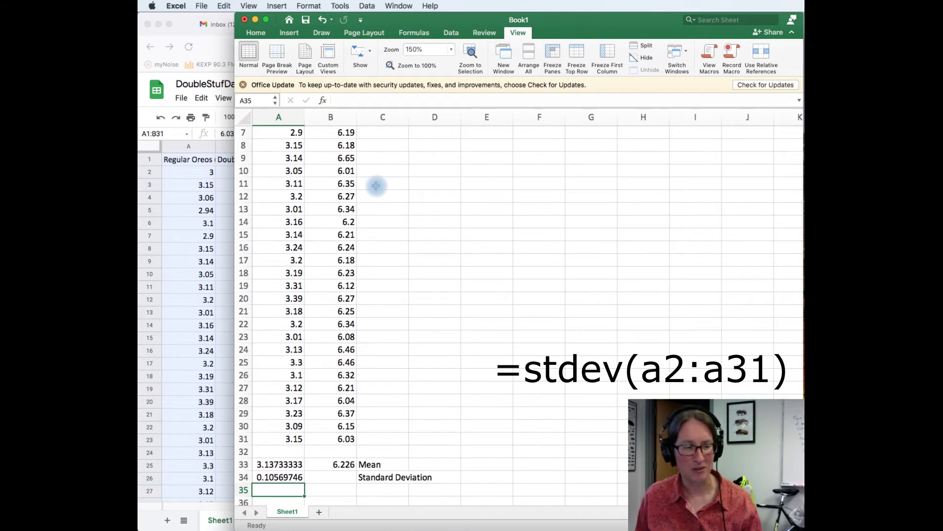
Copy the standard deviation formula from A34 into B34 for the Double Stuf column.
key(Up)
key(super+c)
key(Right)
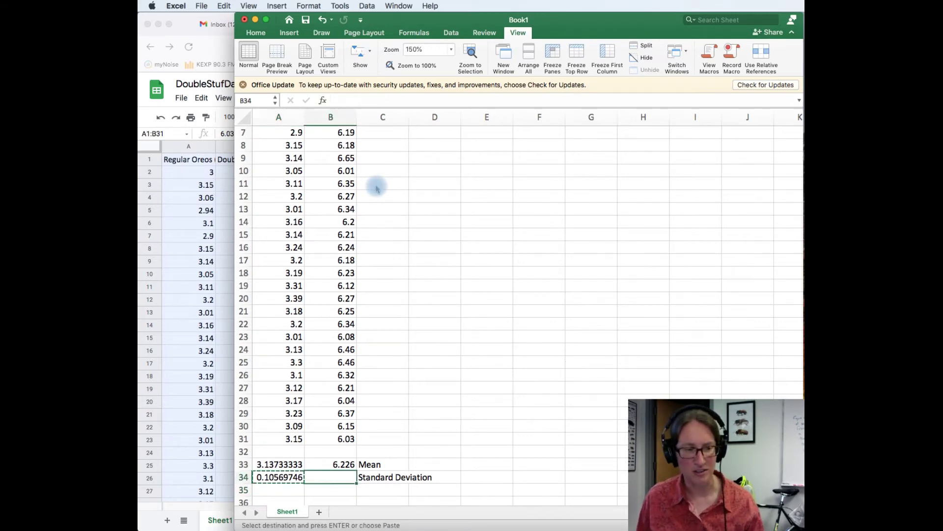
key(super+v)
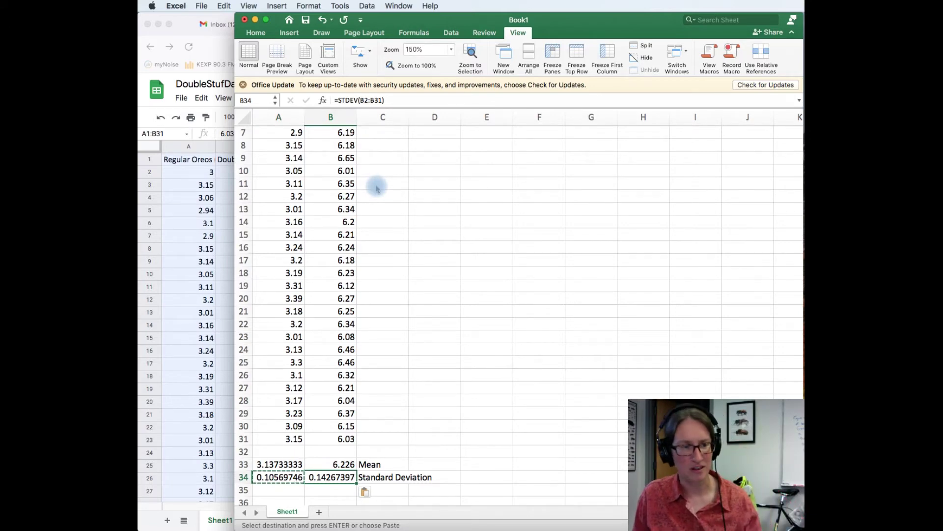
key(Escape)
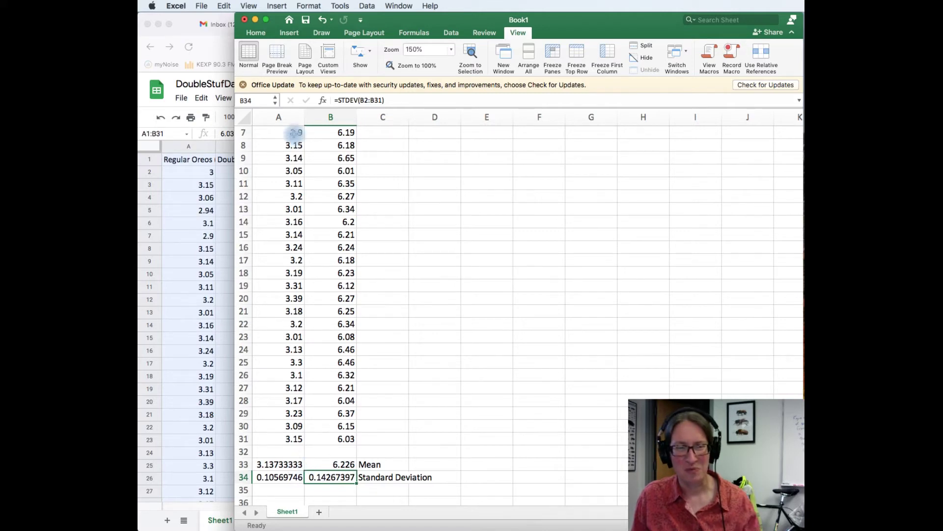
Format all numbers in columns A and B to show two decimal places.
drag(289, 117, 344, 121)
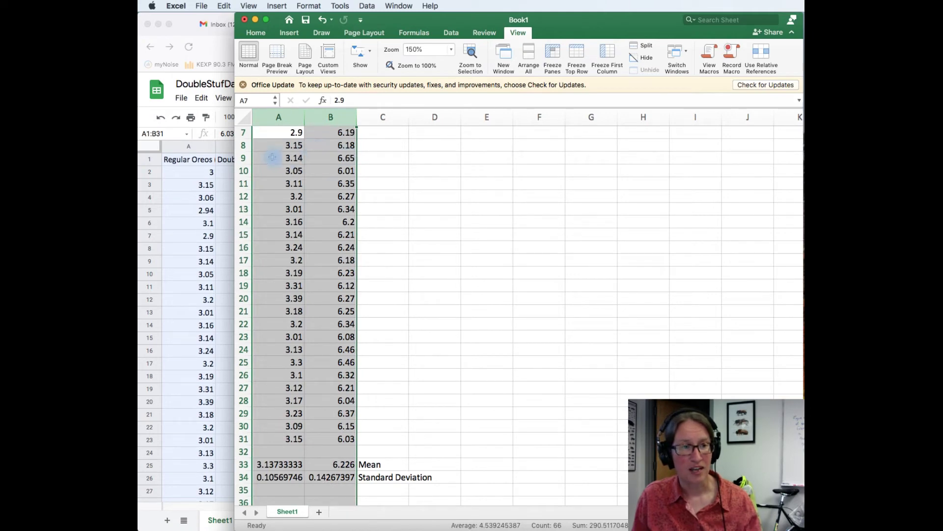
click(257, 33)
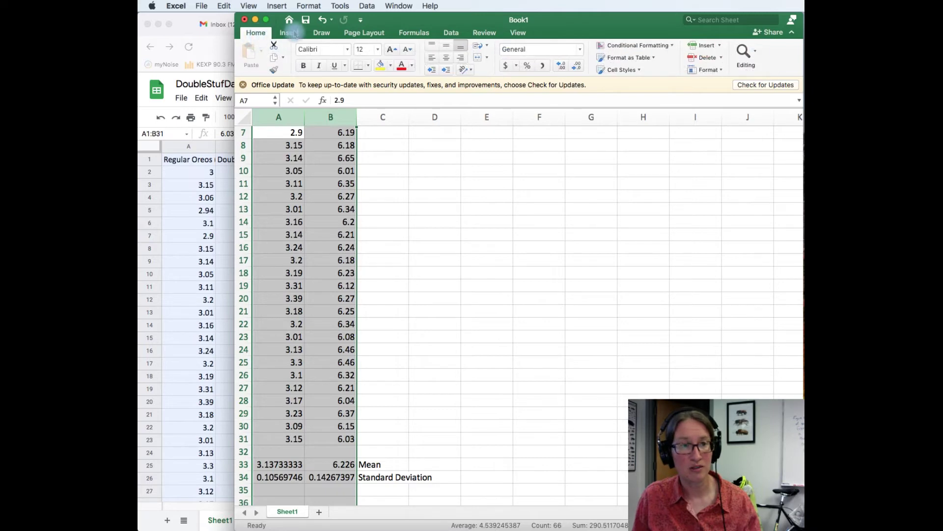
click(562, 67)
click(561, 68)
click(561, 67)
click(561, 67)
click(560, 68)
click(574, 69)
click(575, 69)
click(575, 69)
click(576, 69)
click(578, 70)
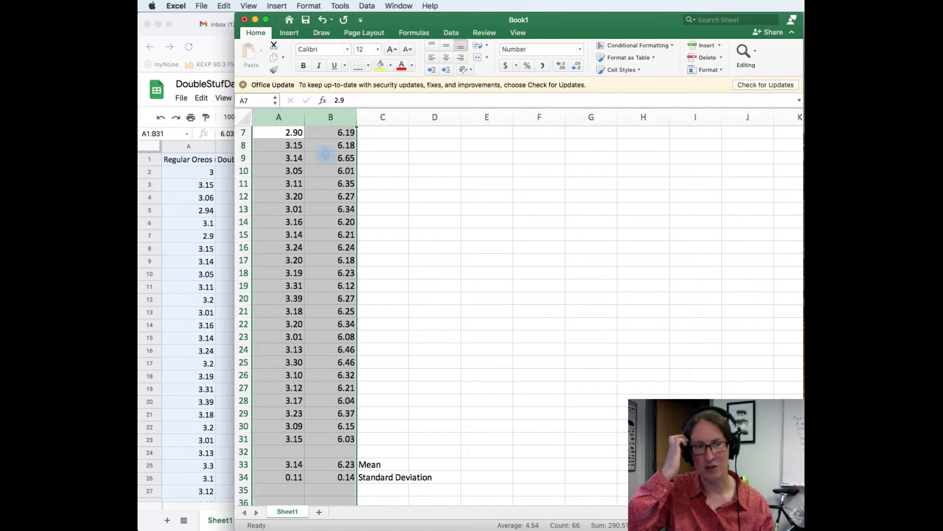
click(319, 478)
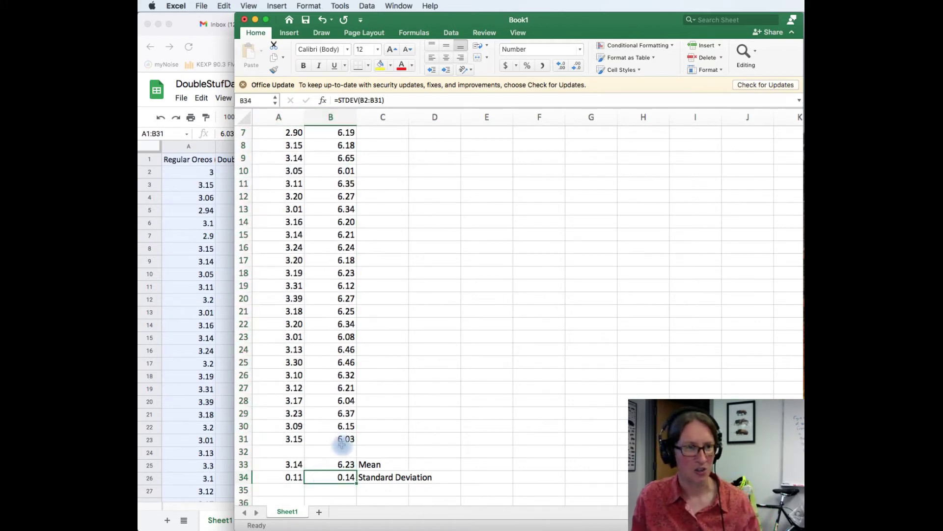
Enter the label t-test p-value in cell C35, beneath the Standard Deviation label.
scroll(327, 439, down, 3)
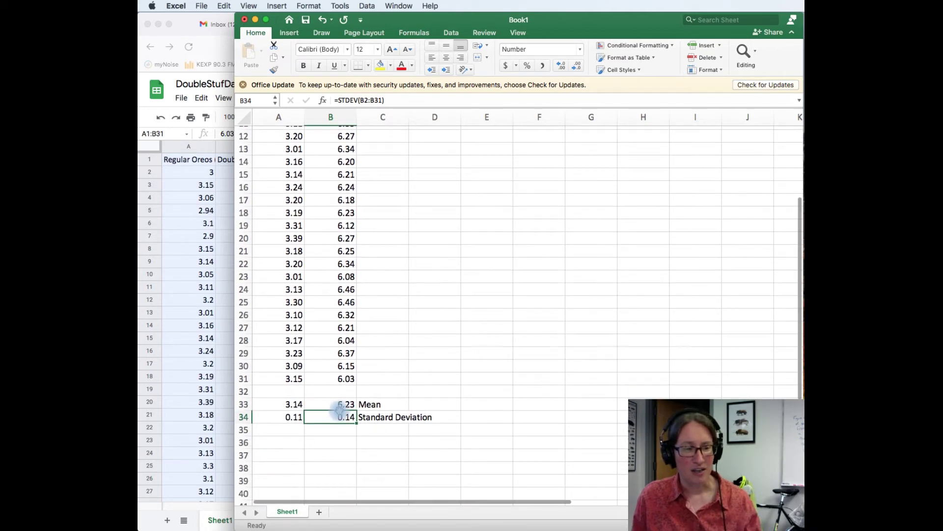
scroll(272, 432, down, 1)
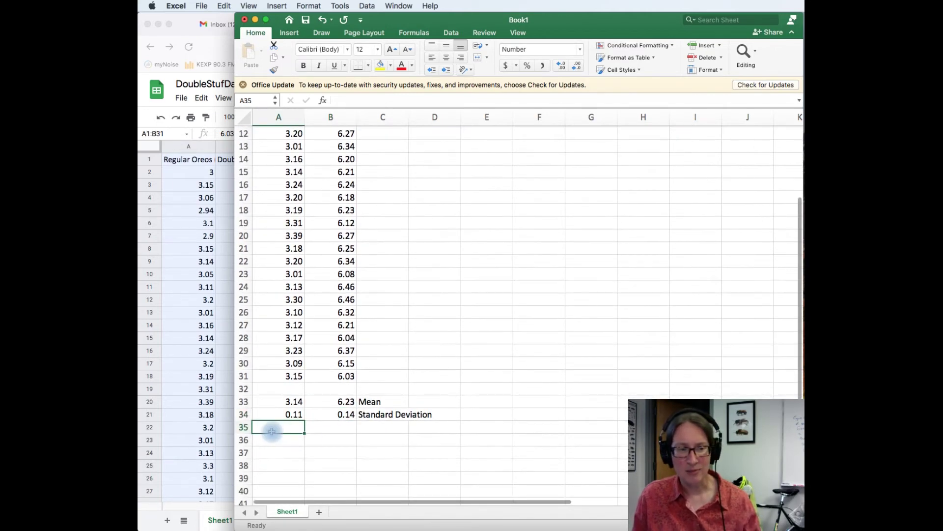
click(362, 430)
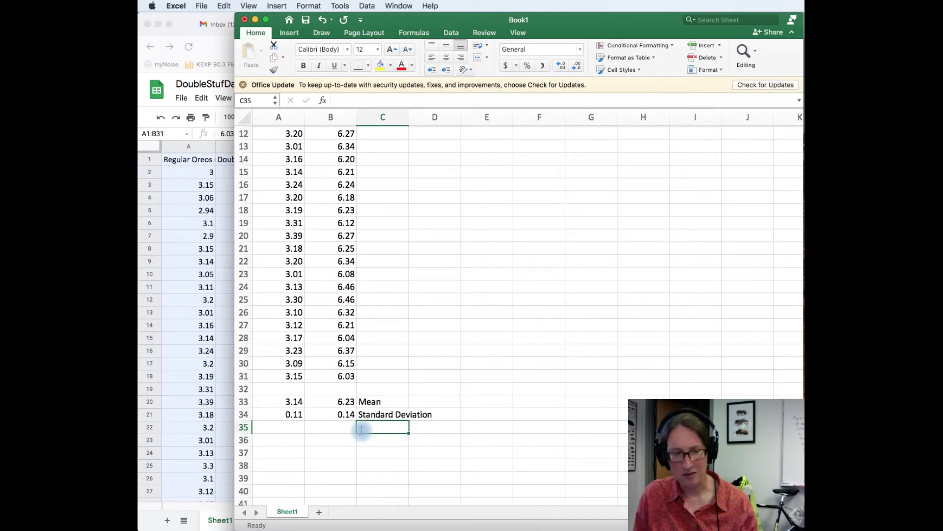
text(t-test p)
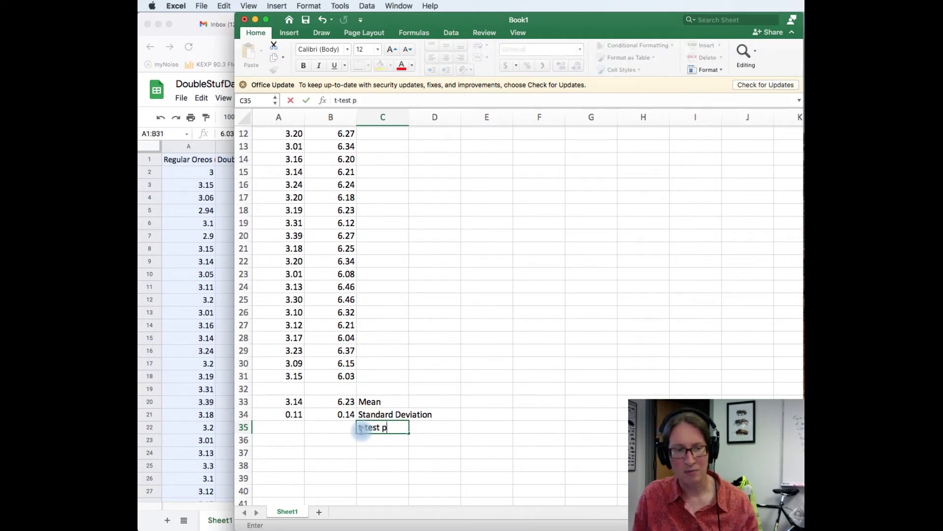
key(Left)
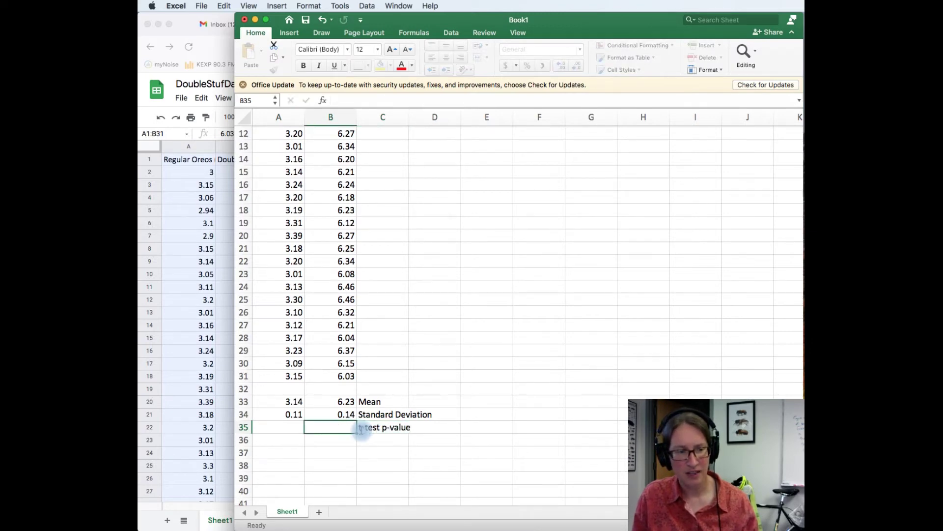
Calculate the two-tailed, equal-variance t-test p-value in A35 with the formula =ttest(a2:a31,b2:b31,2,2).
key(Left)
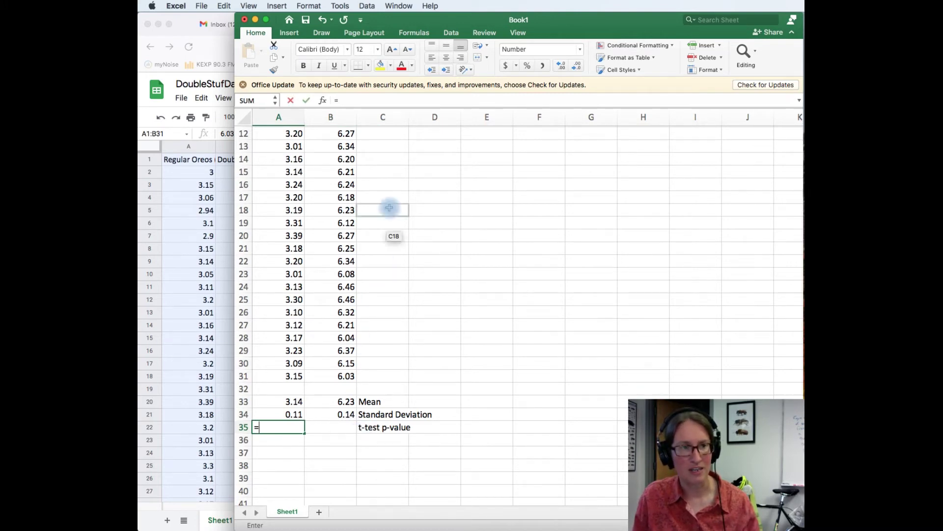
text(=ttest)
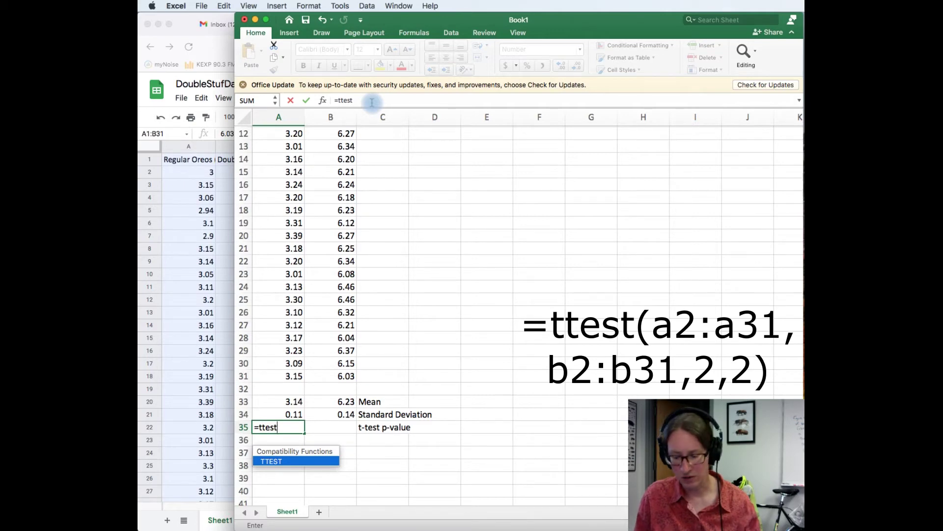
text(()
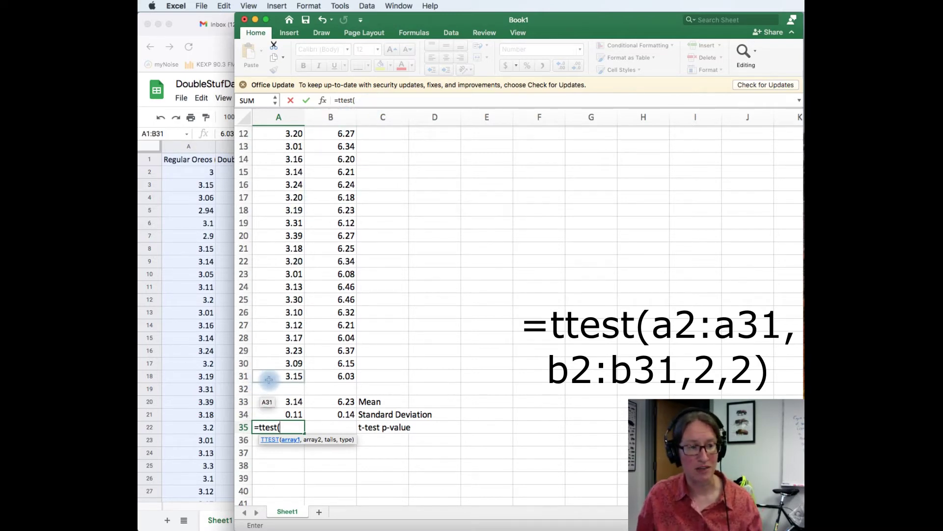
scroll(282, 172, up, 4)
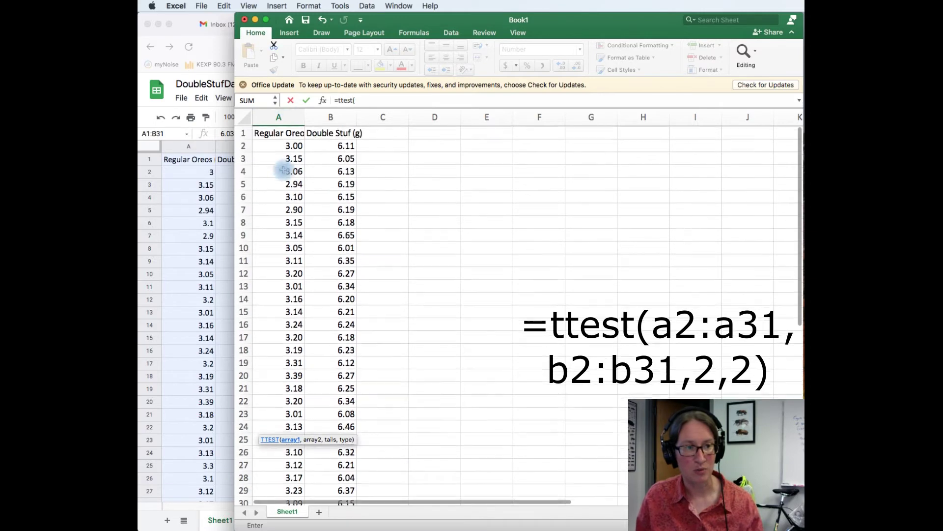
scroll(284, 170, down, 5)
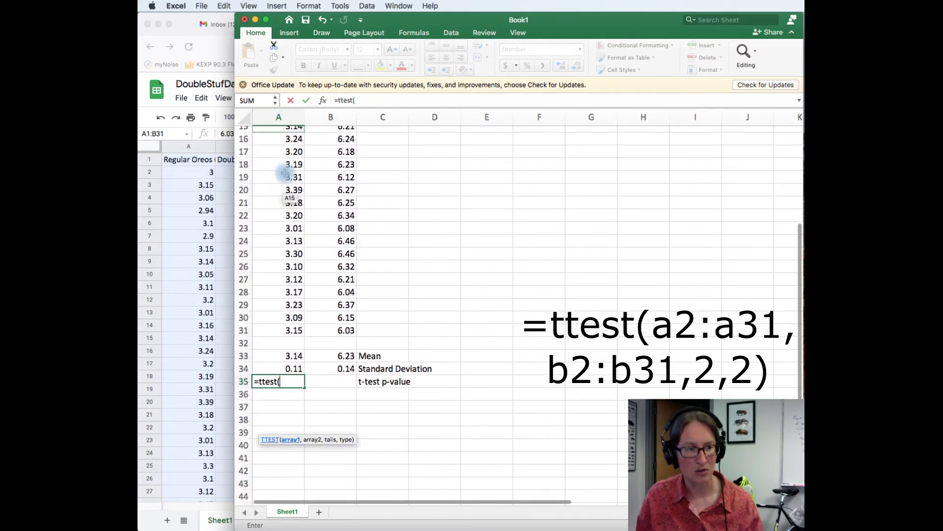
text(a2:a31,)
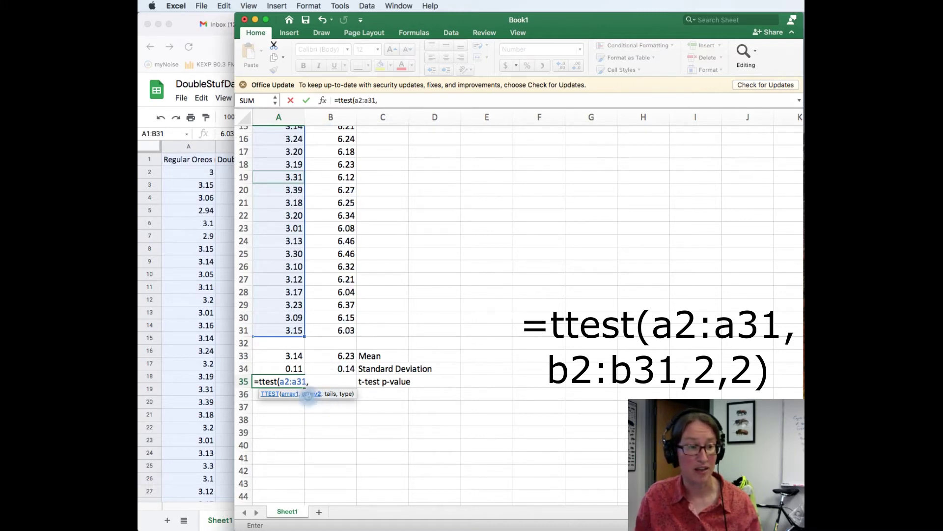
text(b)
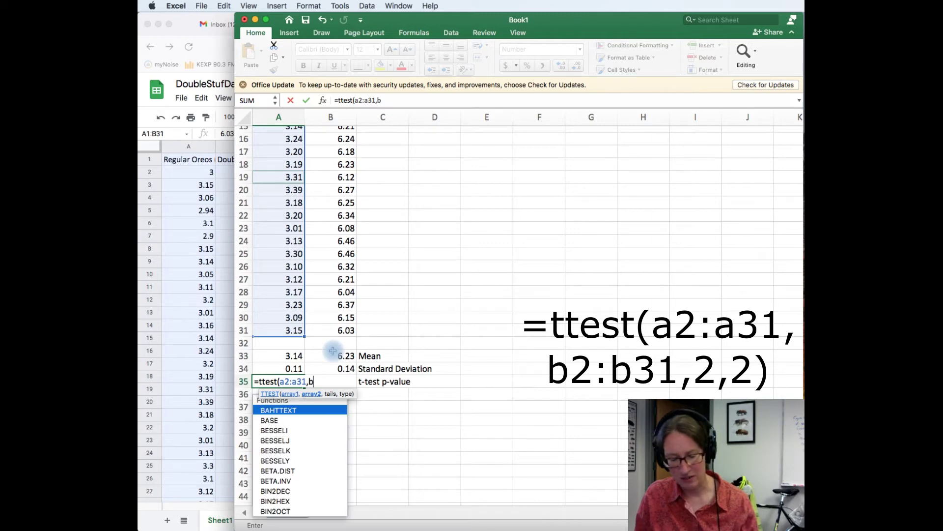
text(2:b31)
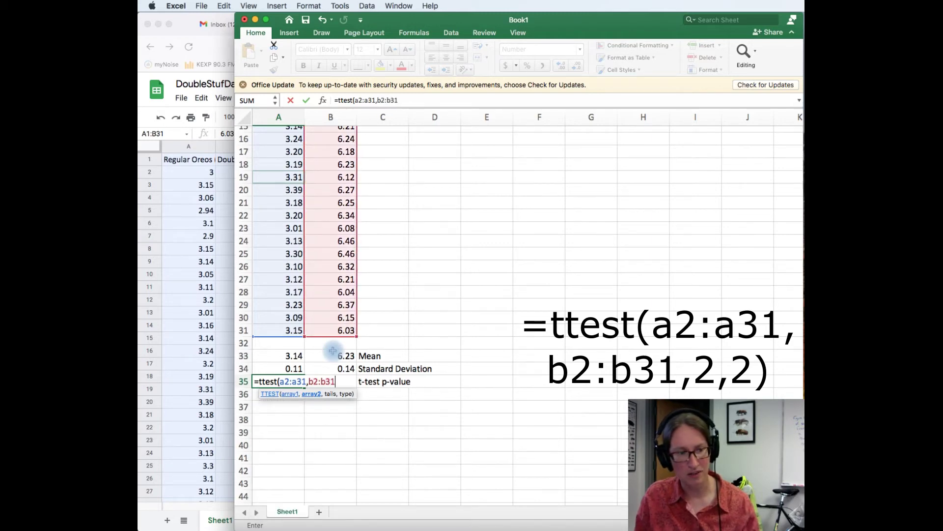
text(,)
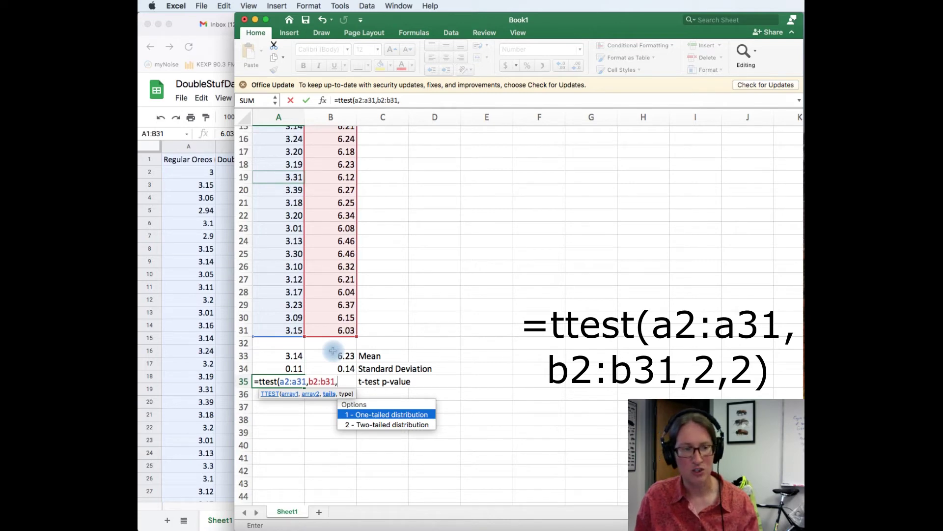
text(,)
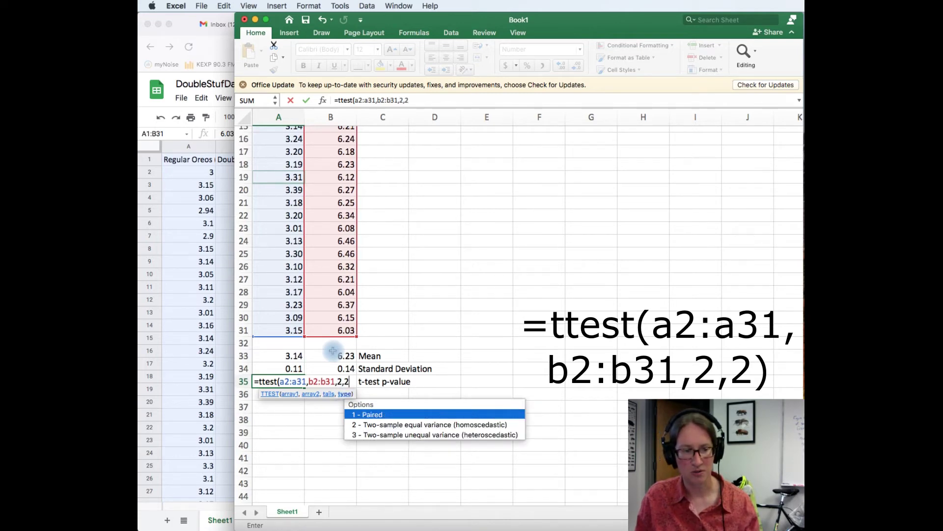
text(2))
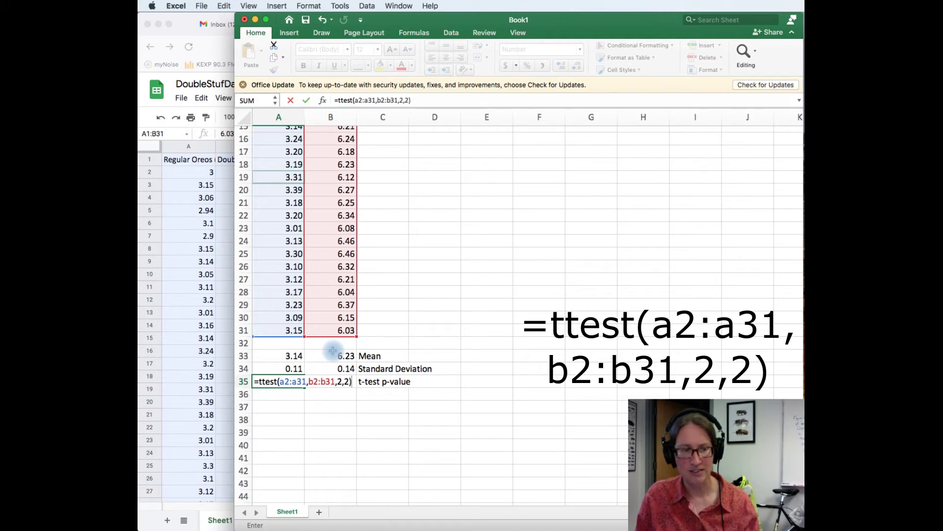
key(Return)
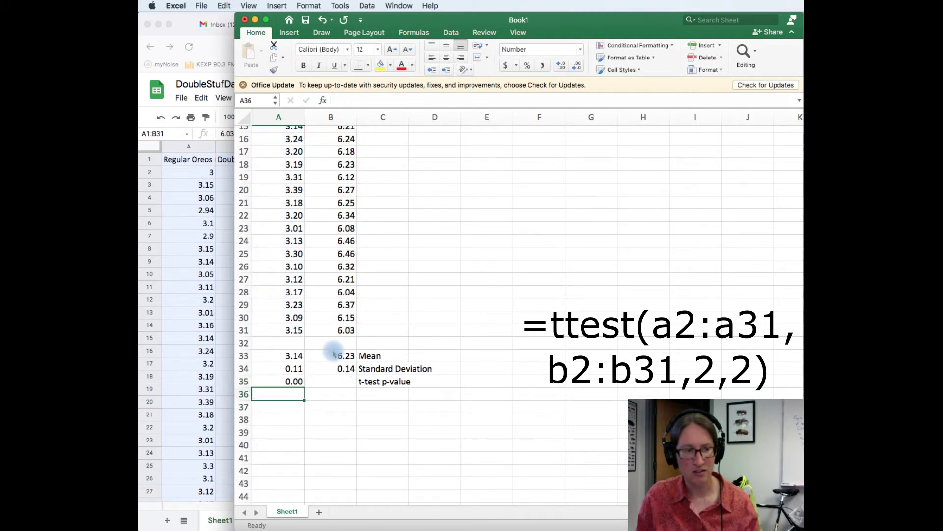
Increase the decimals shown for the t-test p-value in A35 to 14 places.
click(284, 381)
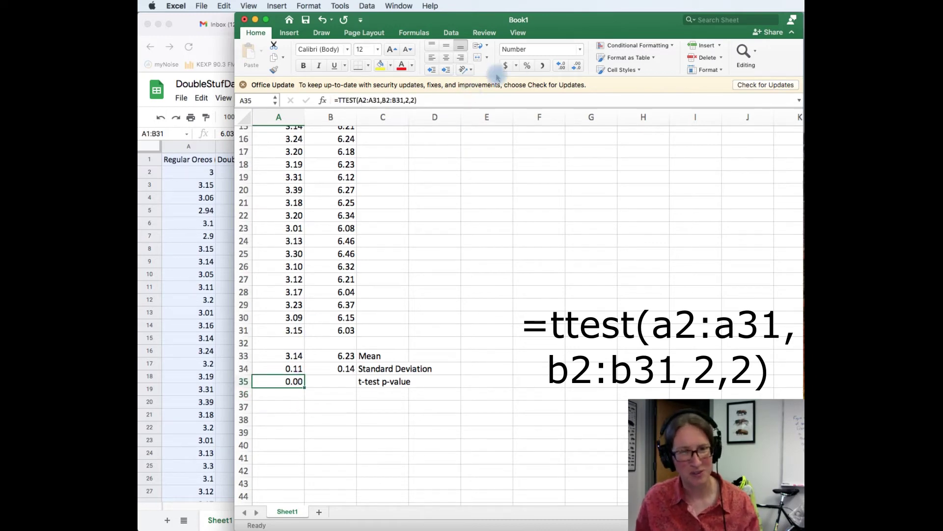
click(559, 69)
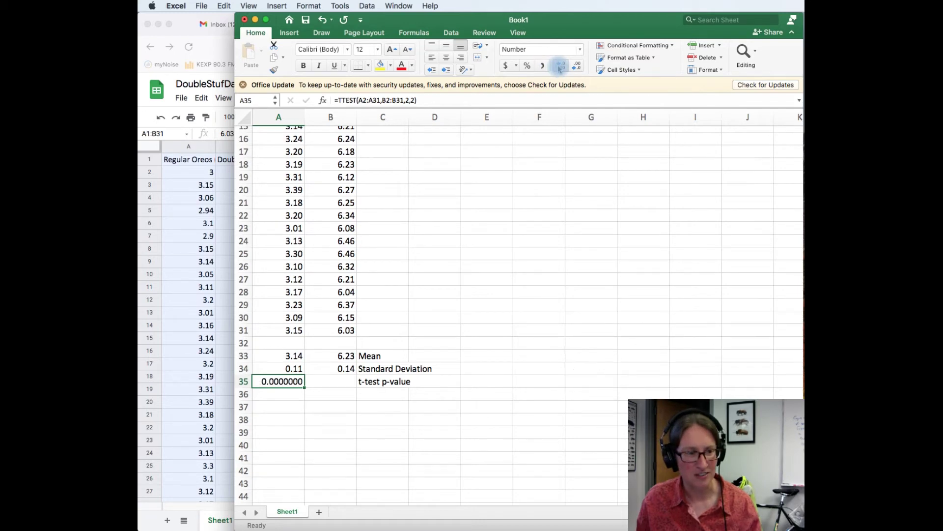
click(559, 69)
click(560, 69)
click(559, 69)
click(559, 70)
click(559, 69)
click(559, 69)
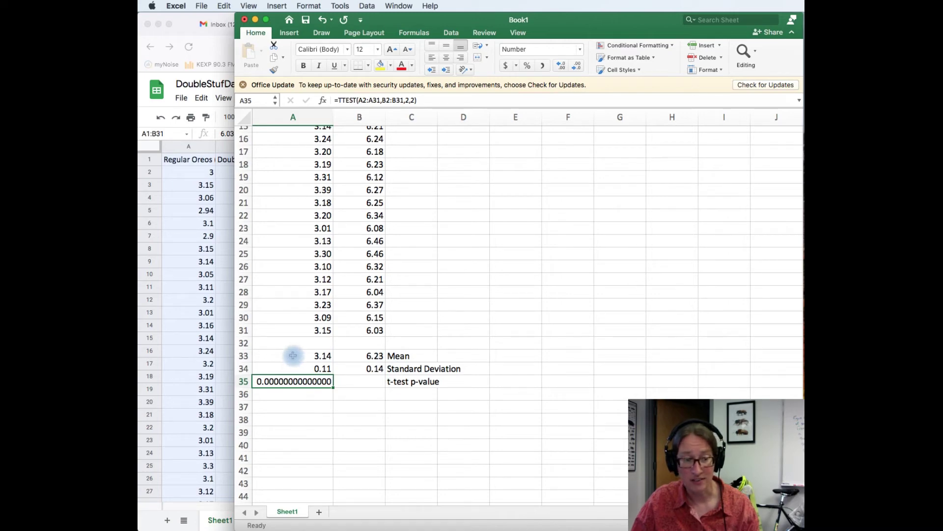
Copy the means, standard deviations and their labels from A33:C34 and paste them as values only, starting at D3.
drag(293, 355, 413, 370)
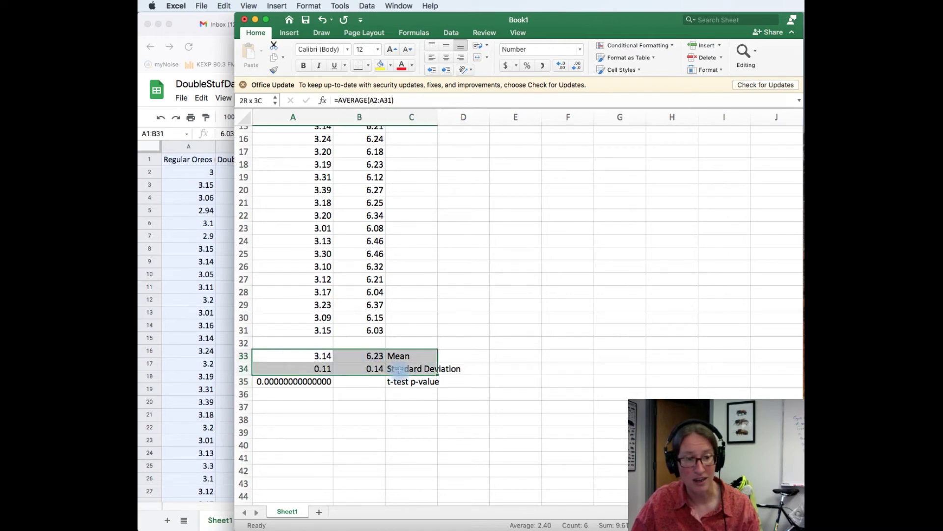
right_click(345, 357)
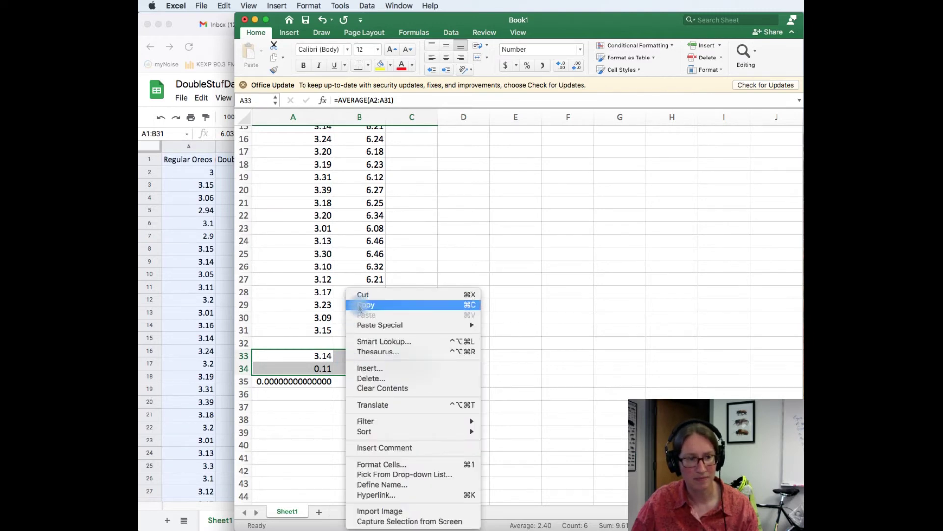
click(363, 305)
scroll(354, 314, up, 5)
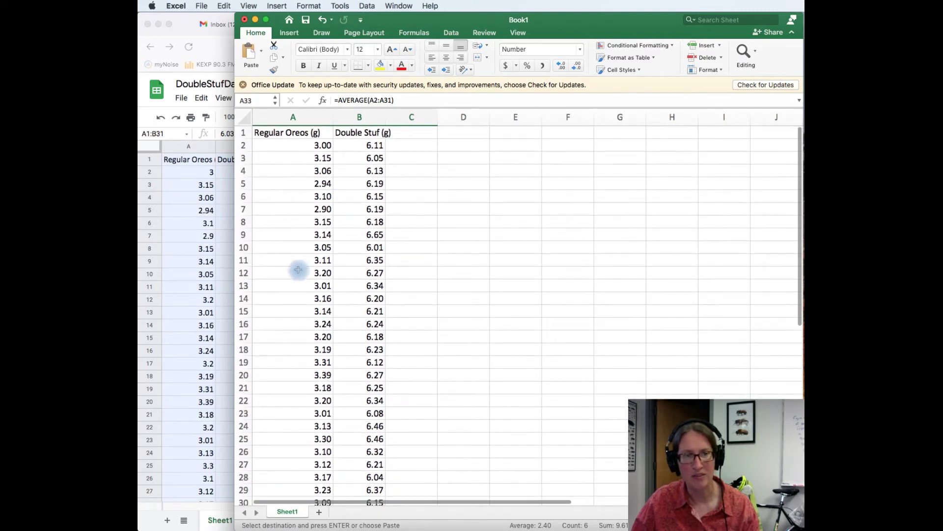
click(452, 158)
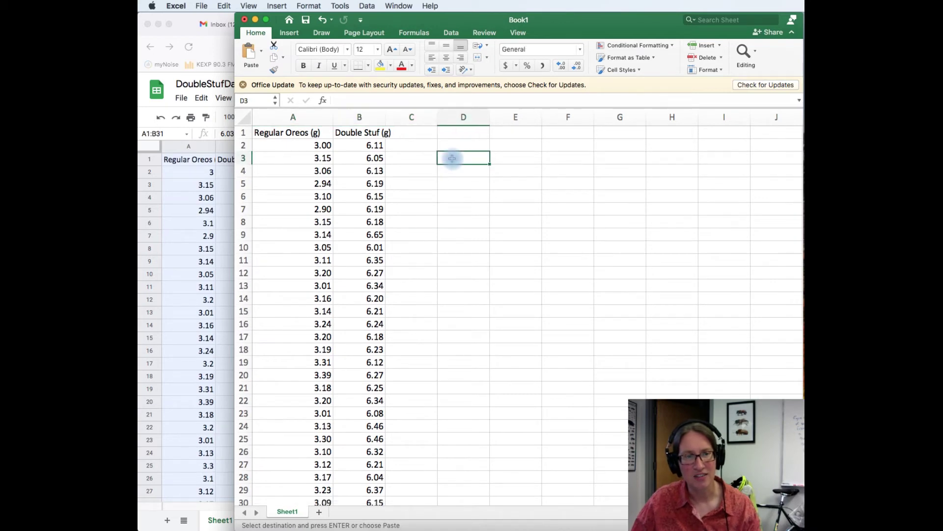
right_click(454, 161)
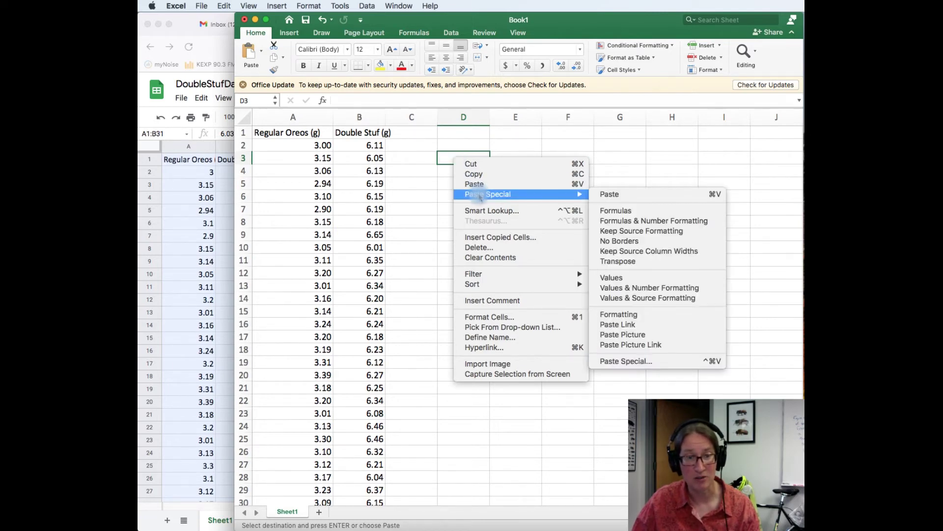
click(441, 162)
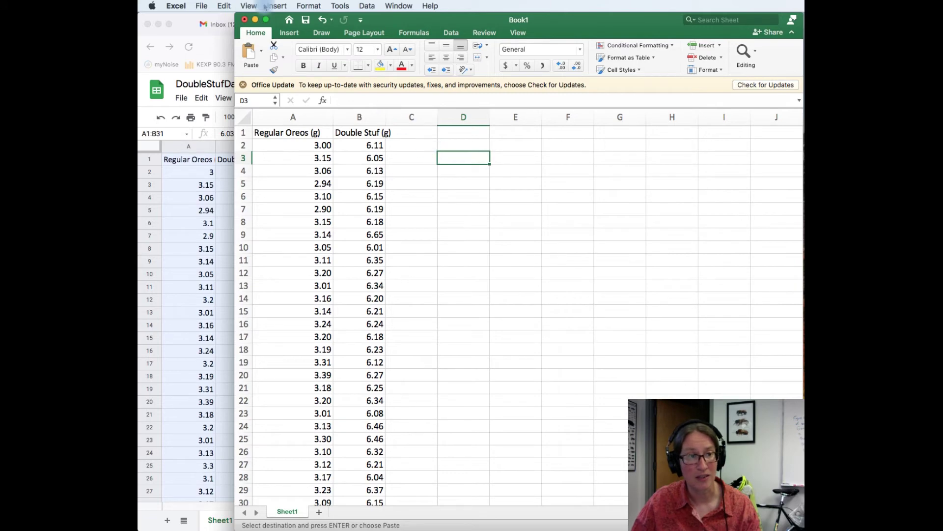
click(226, 6)
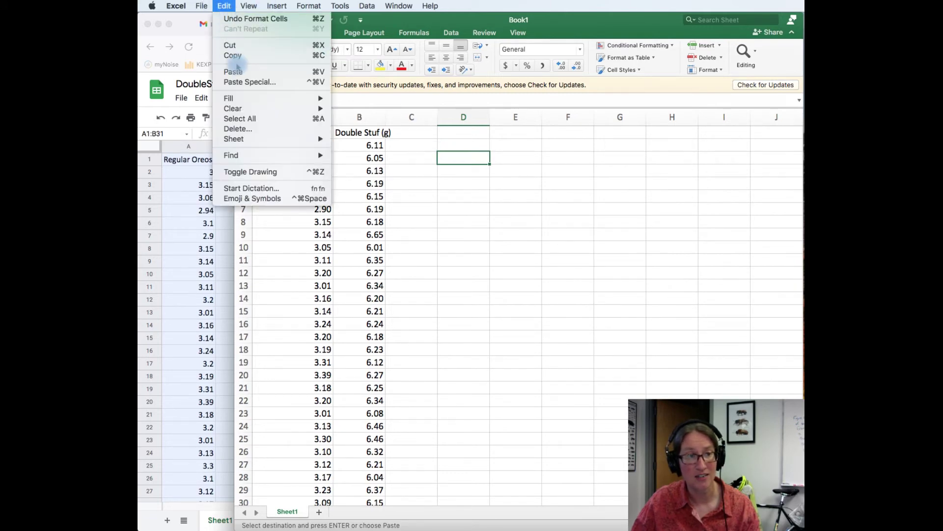
click(248, 83)
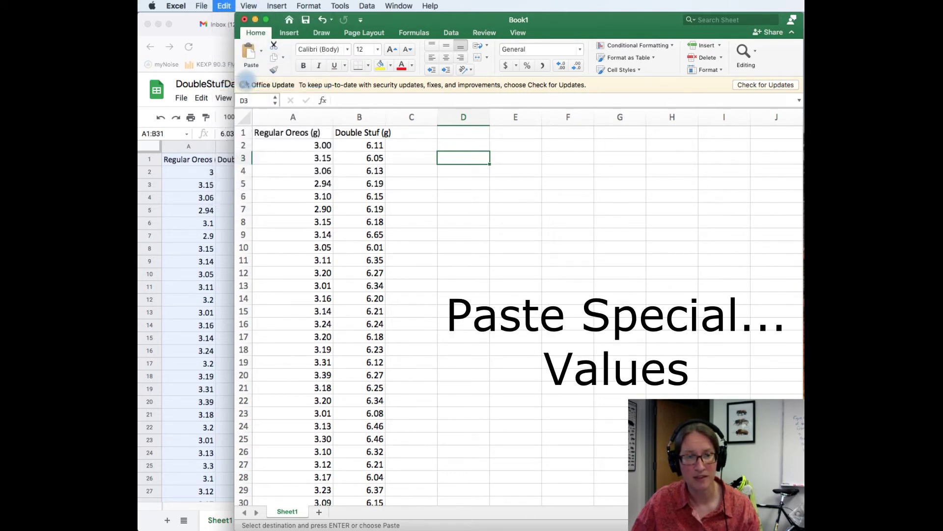
drag(596, 95, 643, 90)
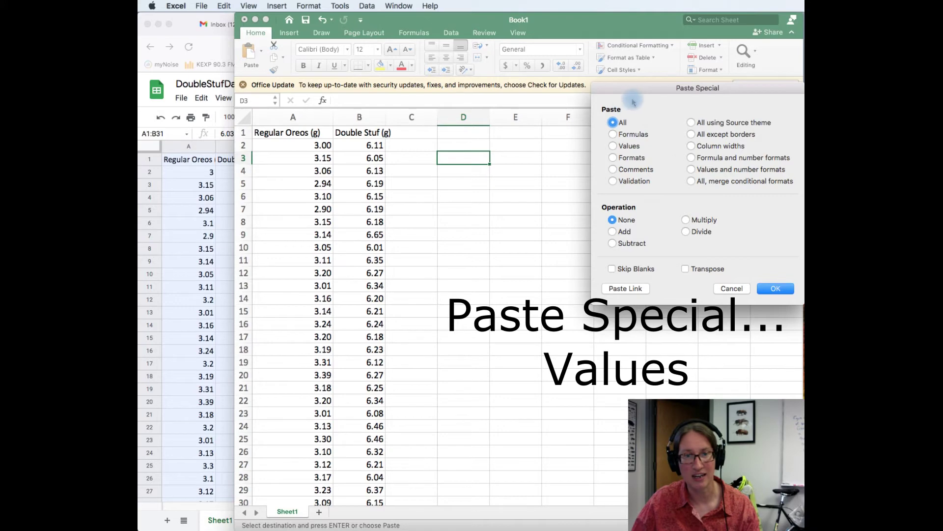
click(613, 146)
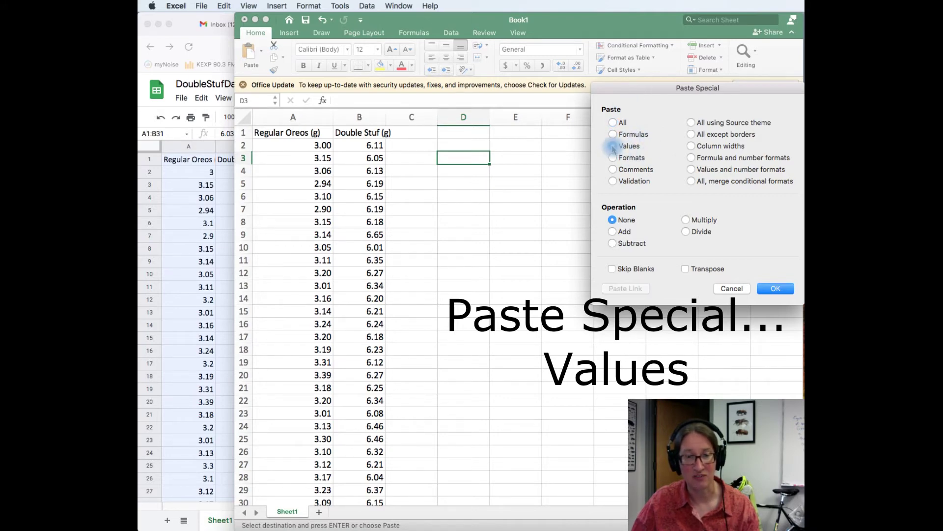
click(775, 289)
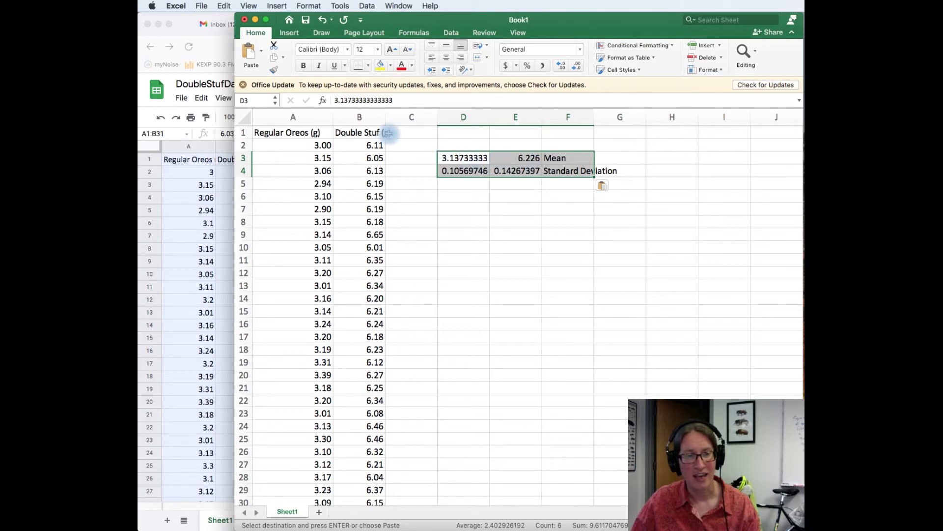
Copy the Regular Oreos (g) and Double Stuf (g) headers from A1:B1 into D2:E2, above the pasted values.
drag(289, 132, 342, 134)
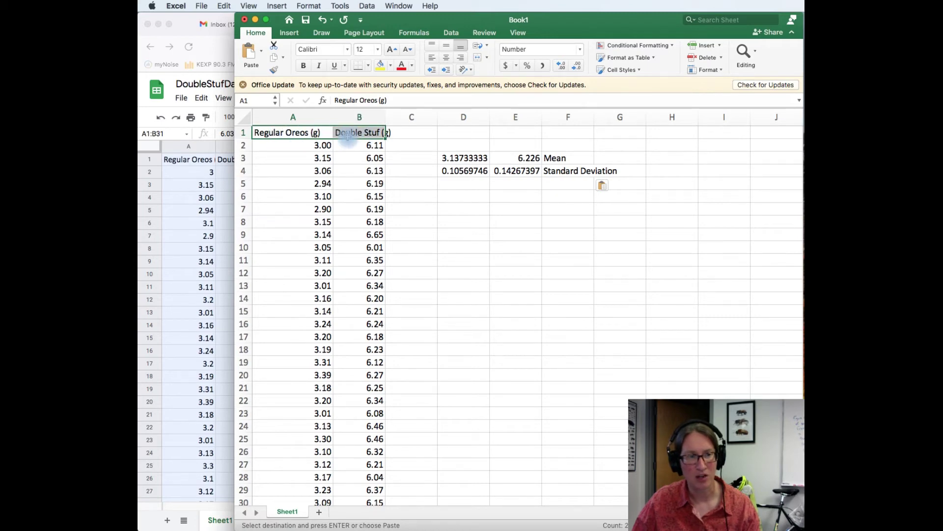
key(super+c)
click(457, 145)
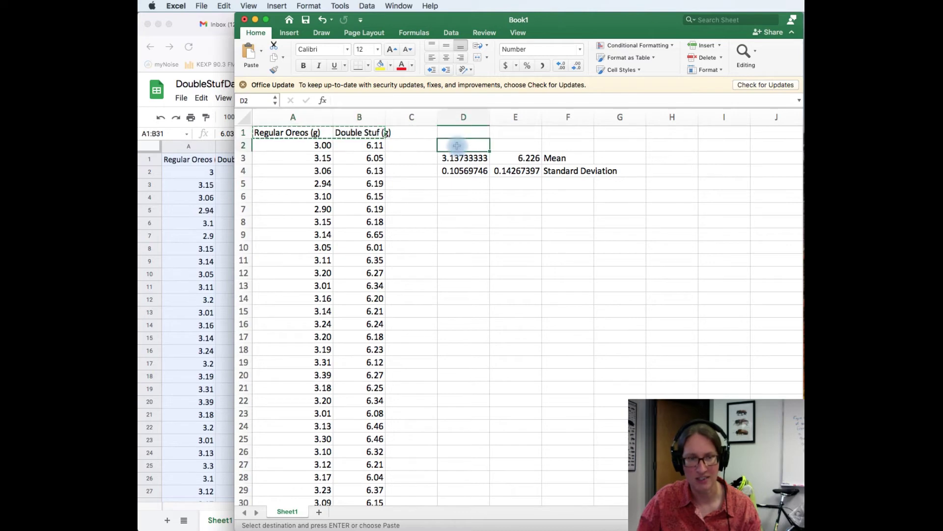
key(super+v)
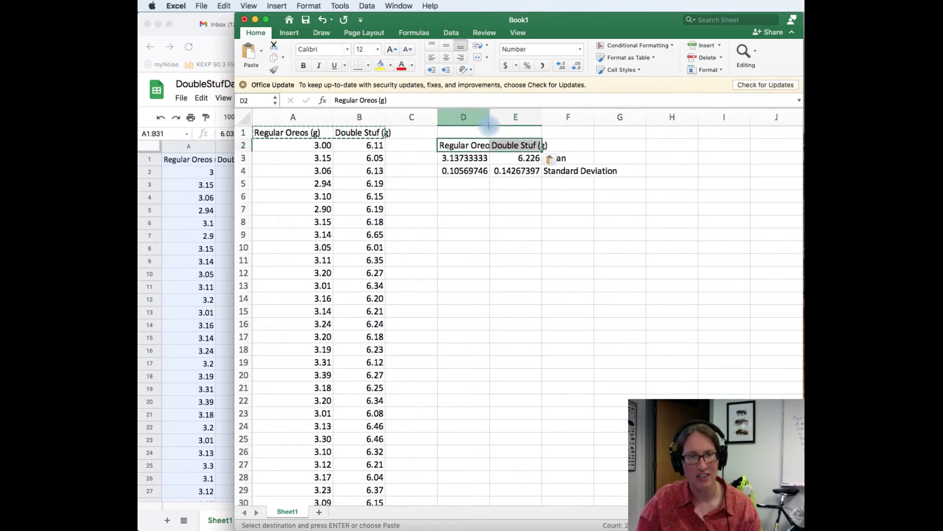
click(521, 210)
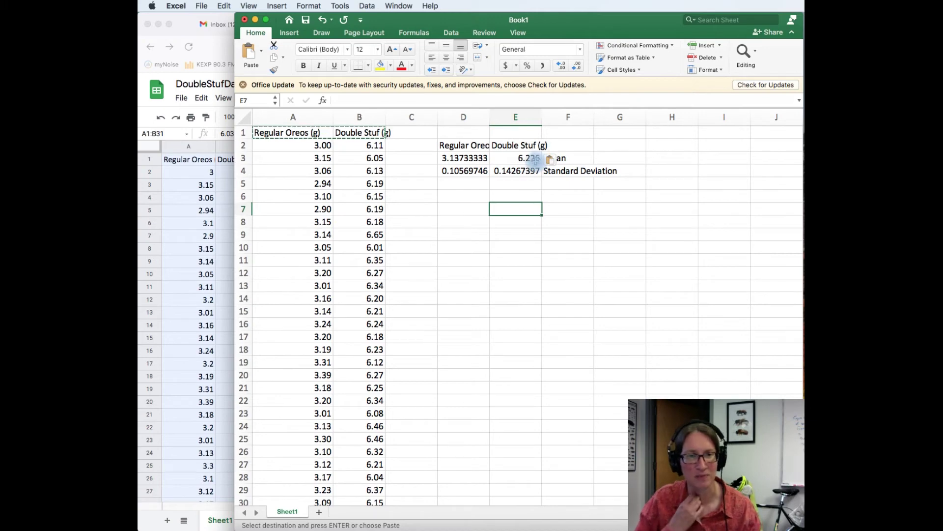
Insert a Clustered Column chart of the two cookie means from the headers and values in D2:E3.
drag(481, 145, 515, 157)
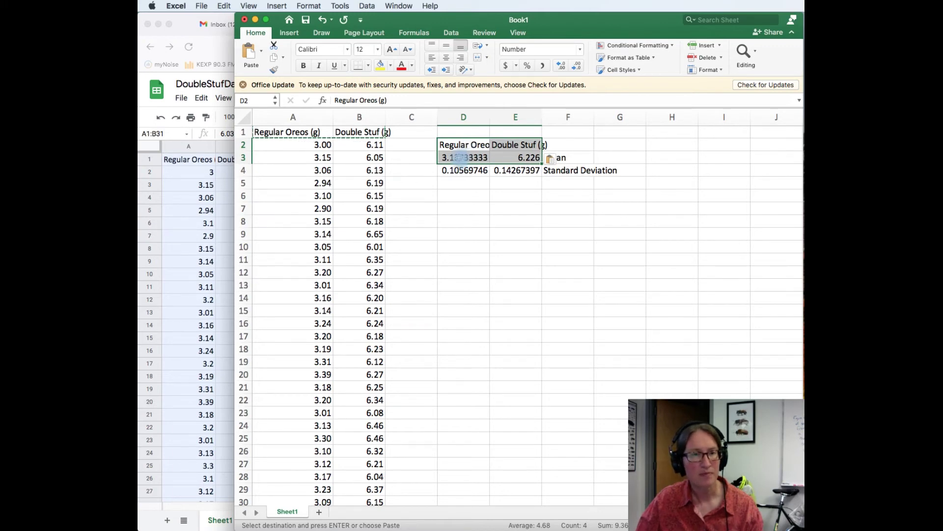
click(289, 34)
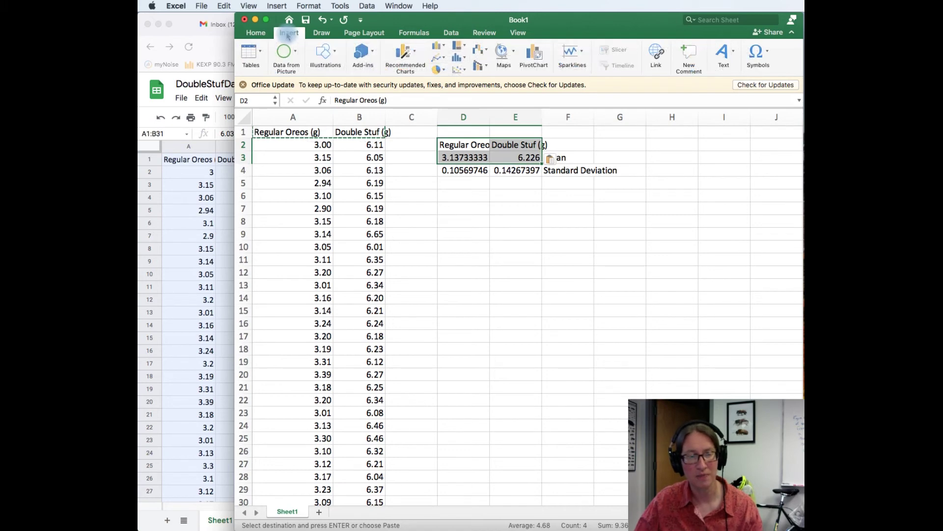
click(414, 54)
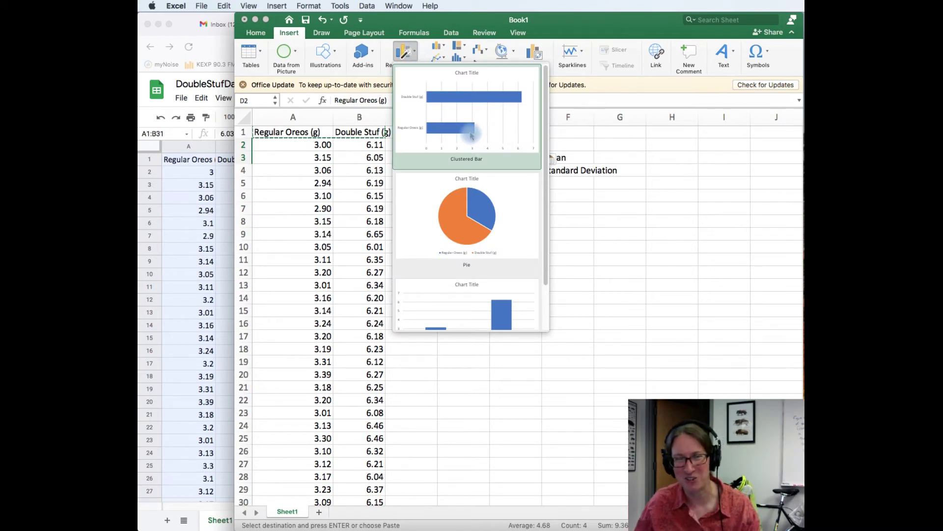
scroll(469, 132, down, 2)
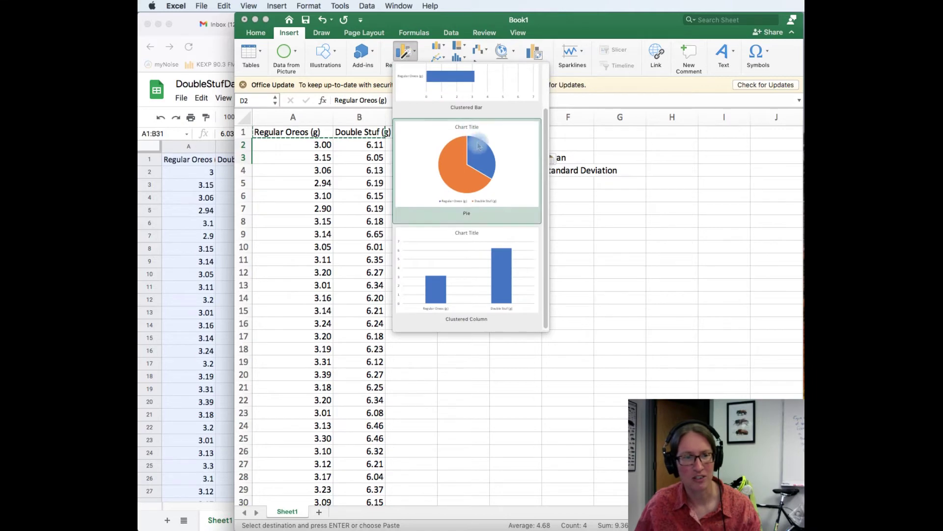
click(470, 260)
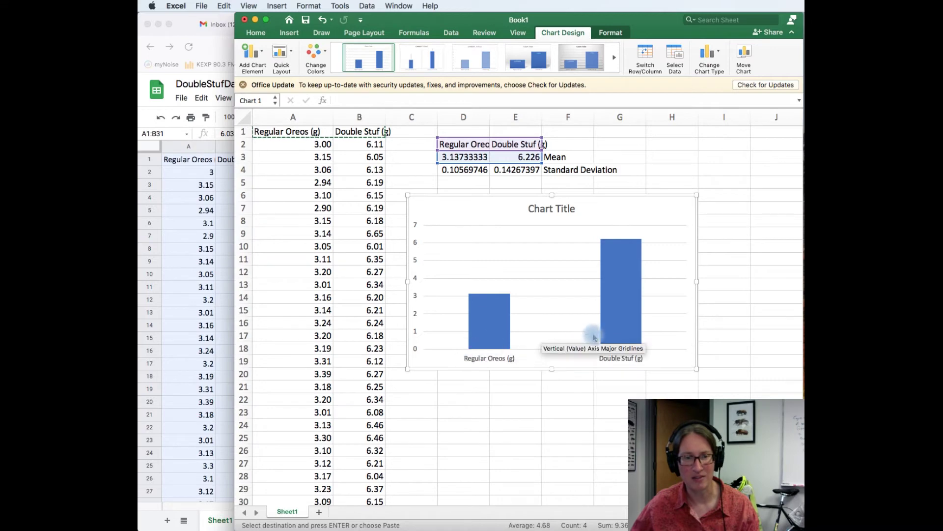
Delete the placeholder chart title from the column chart of the two means.
scroll(473, 336, right, 1)
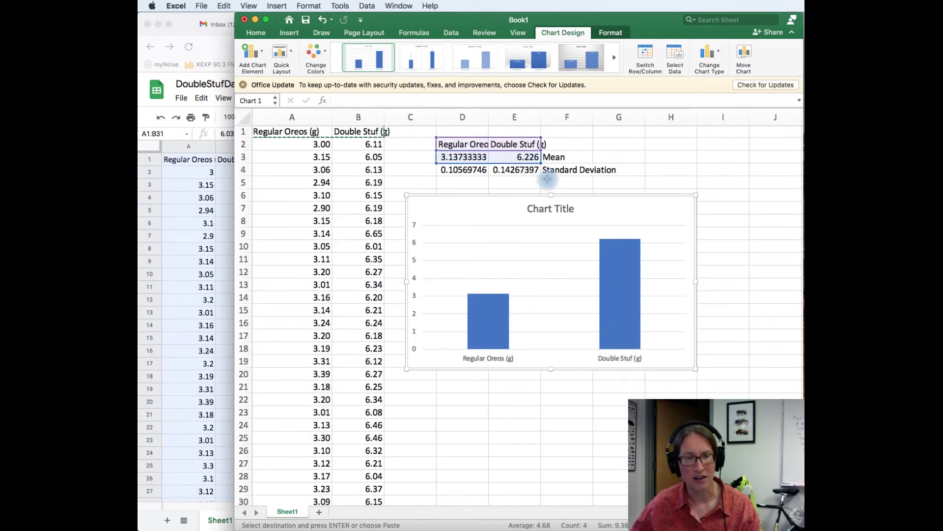
scroll(502, 212, down, 1)
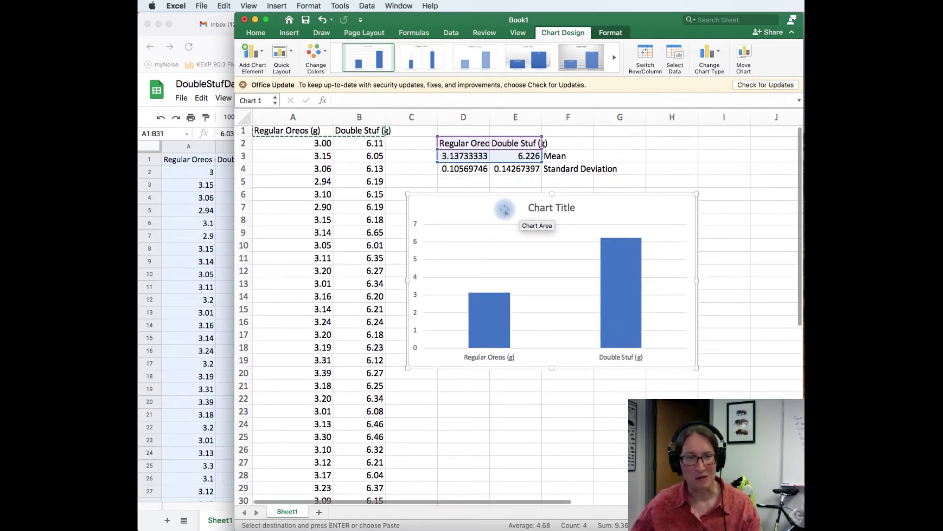
scroll(504, 210, up, 1)
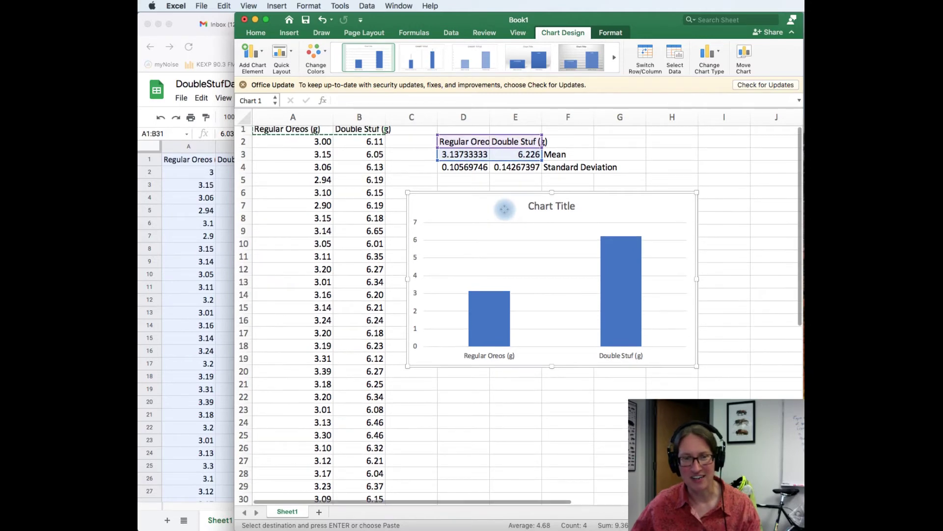
scroll(511, 209, up, 1)
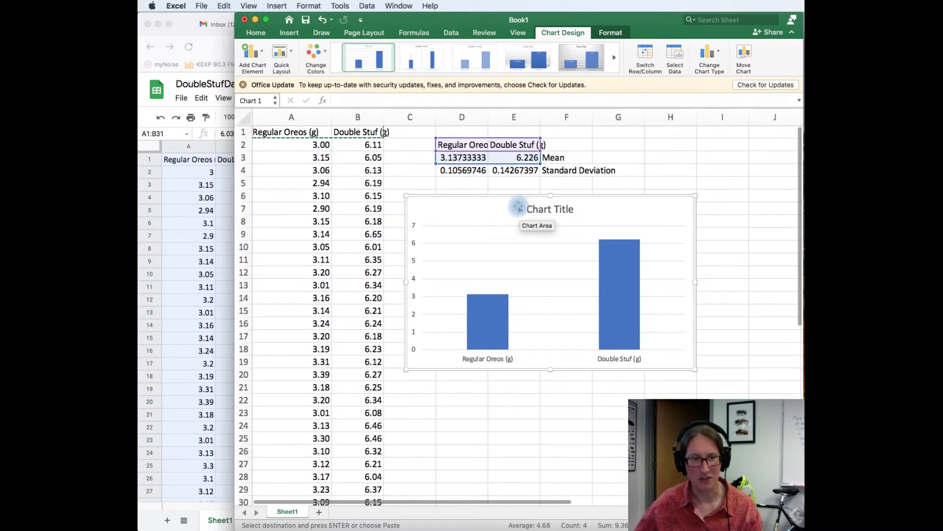
click(520, 209)
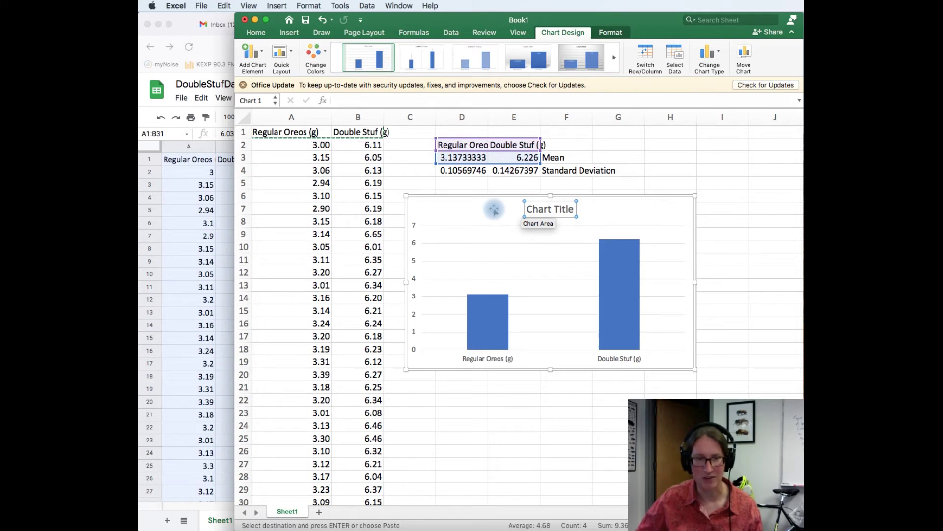
key(Delete)
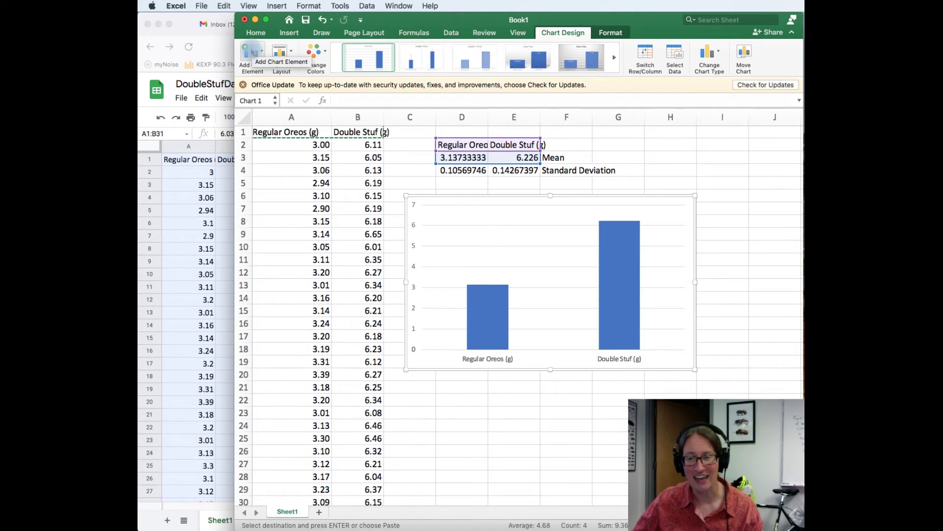
Add a primary horizontal axis title to the chart reading "Type of oreo".
click(252, 51)
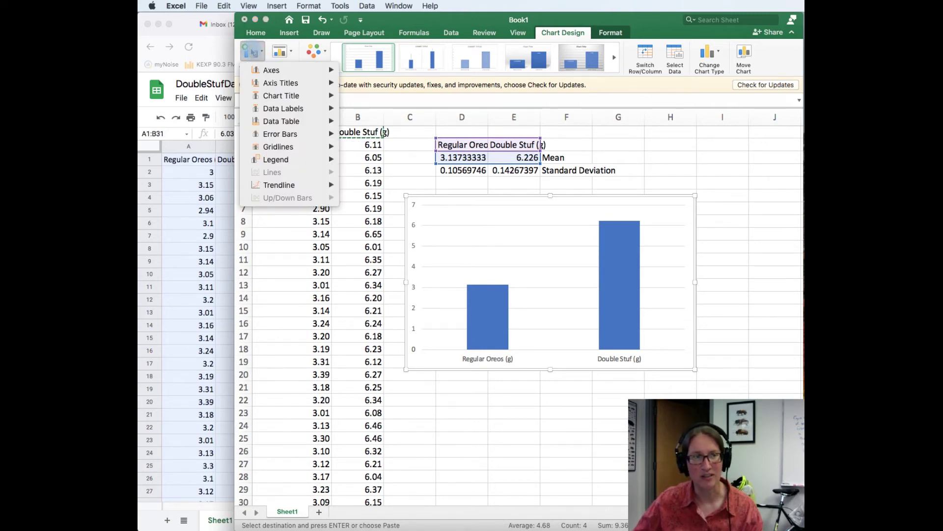
mouse_move(269, 85)
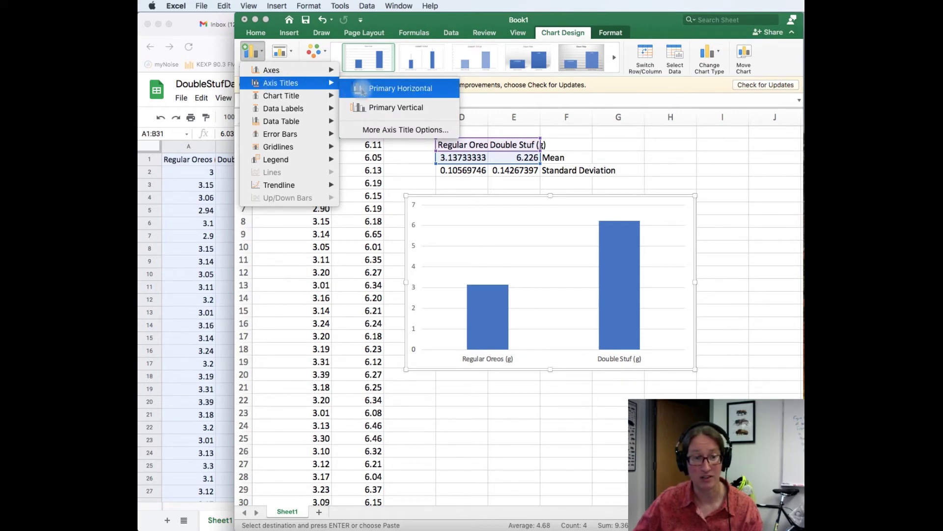
click(363, 90)
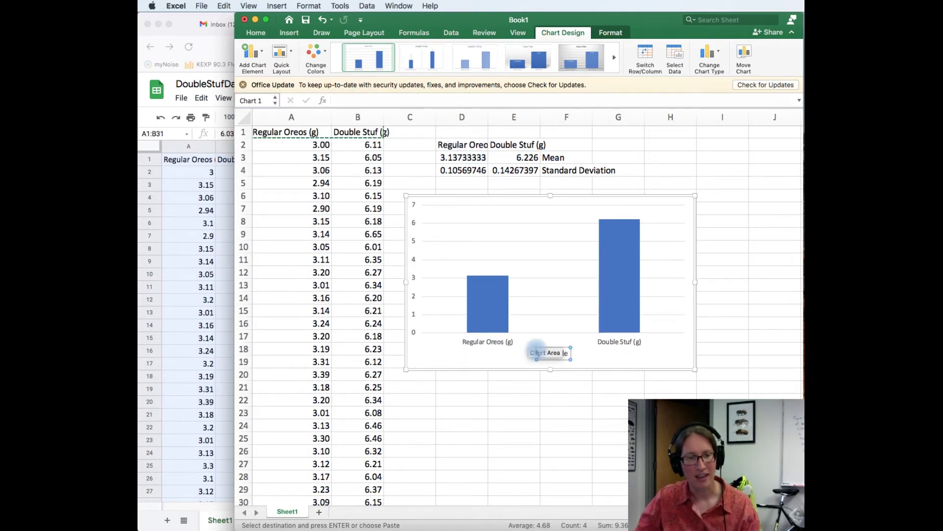
drag(563, 352, 528, 353)
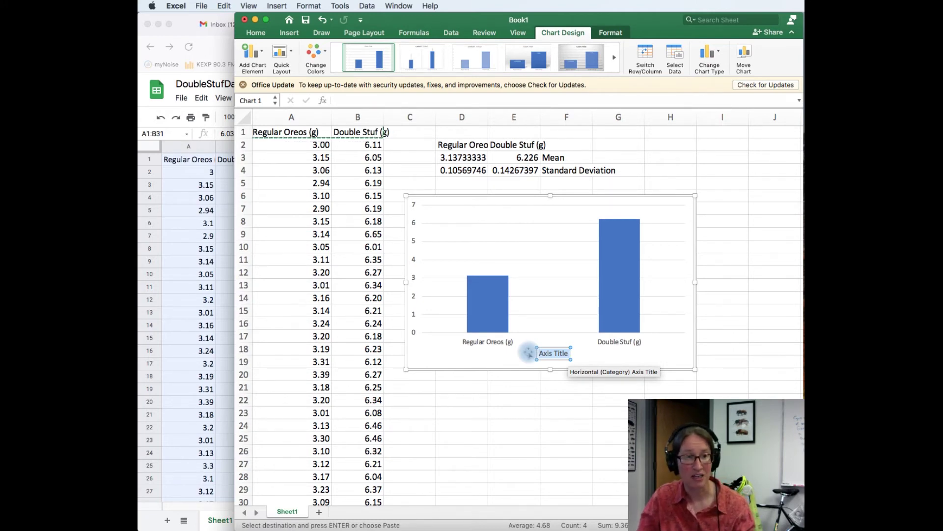
text(Type of oreo)
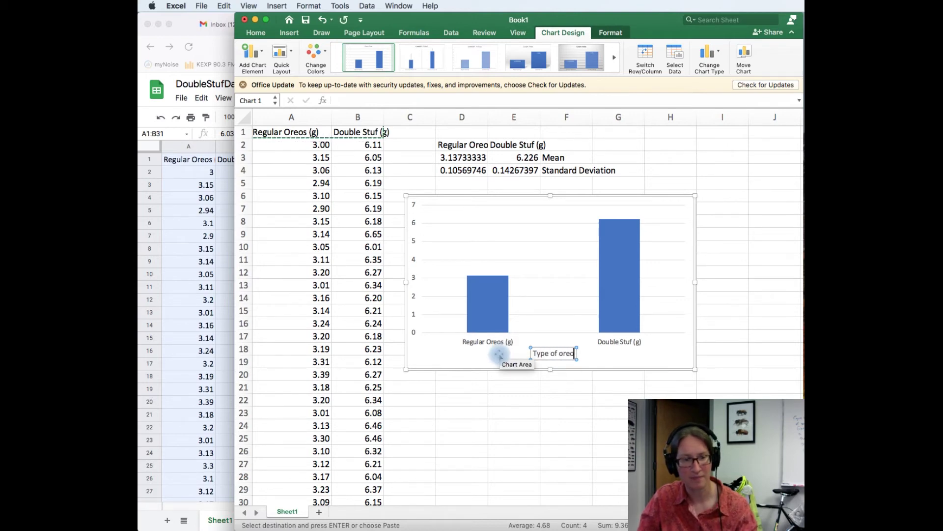
click(503, 199)
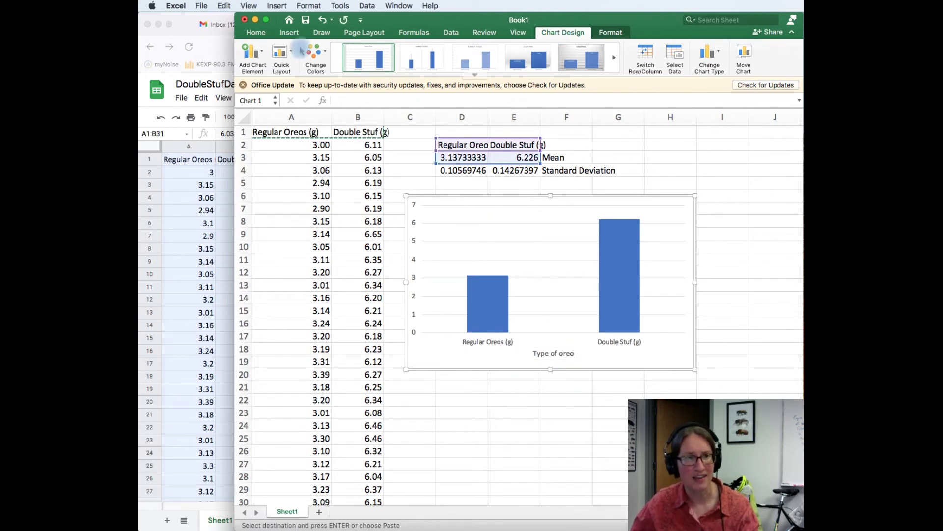
Add a primary vertical axis title to the chart reading "Stuffing mass (g)".
click(256, 33)
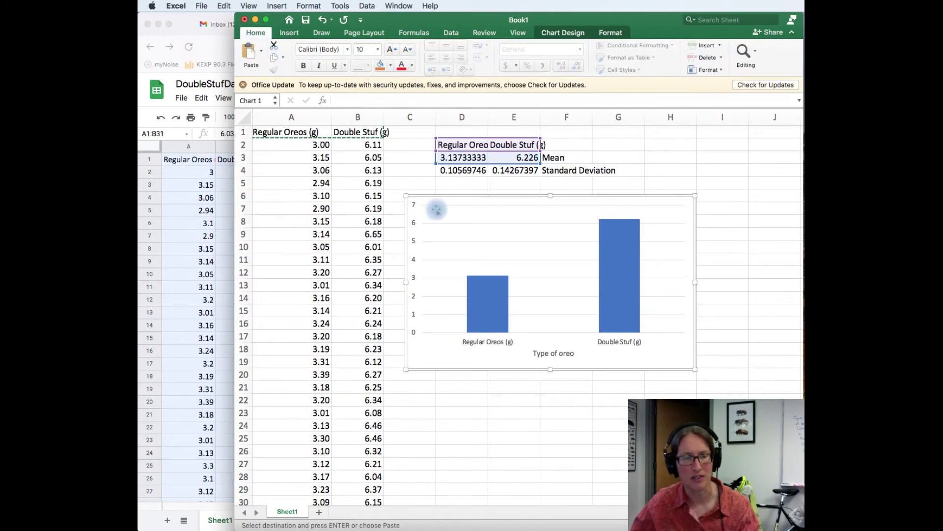
click(568, 33)
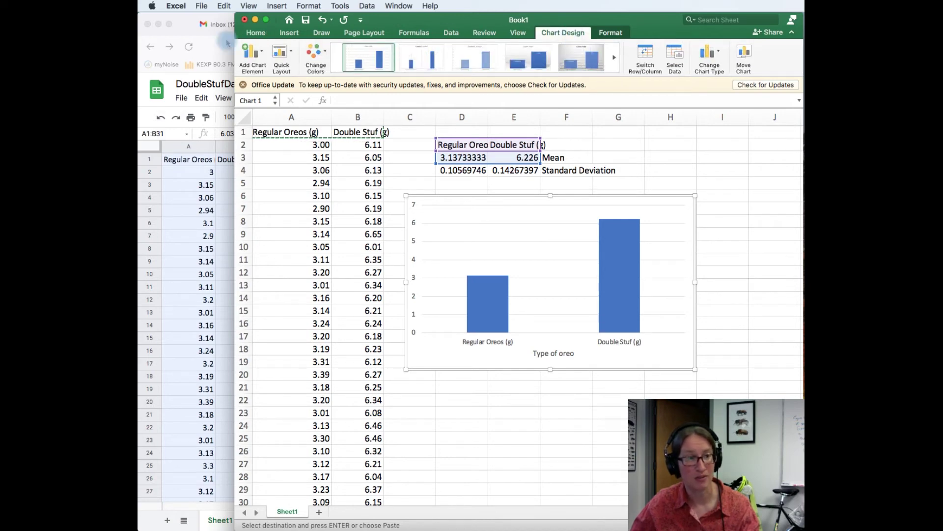
click(251, 52)
mouse_move(264, 84)
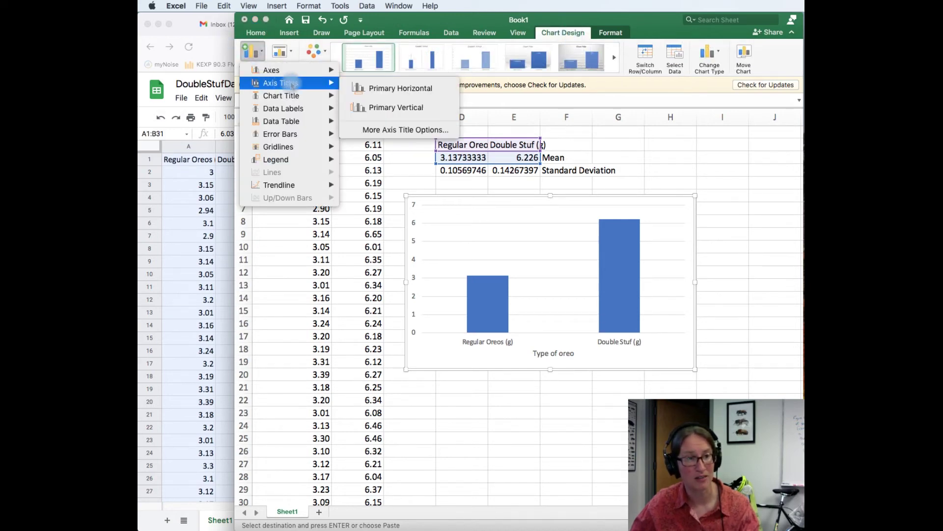
click(371, 108)
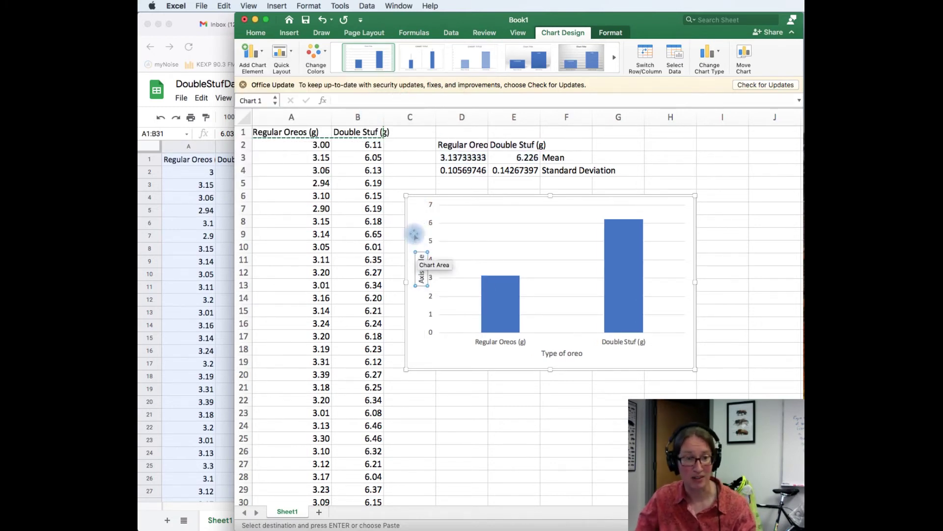
text(Mass)
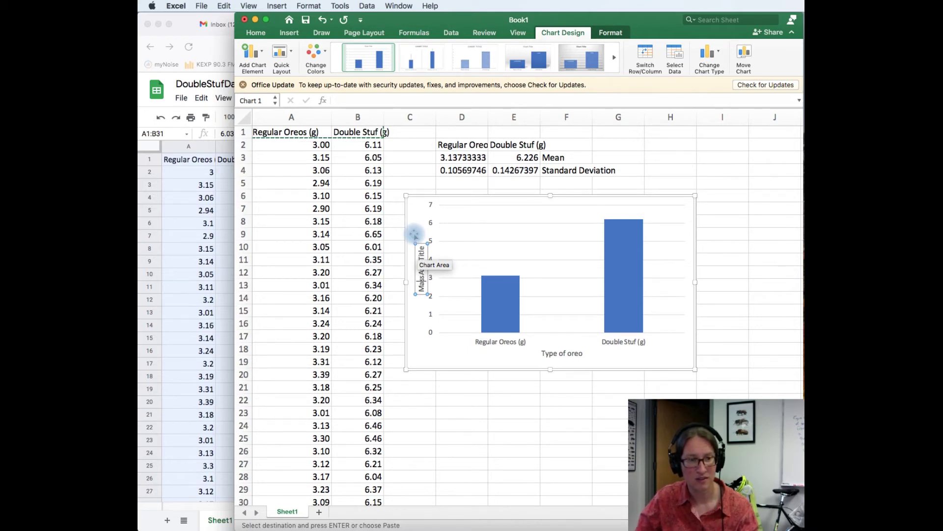
key(Delete)
key(Delete)
key(Delete)
key(Delete)
key(Delete)
key(Delete)
key(Delete)
key(Delete)
key(Delete)
key(Delete)
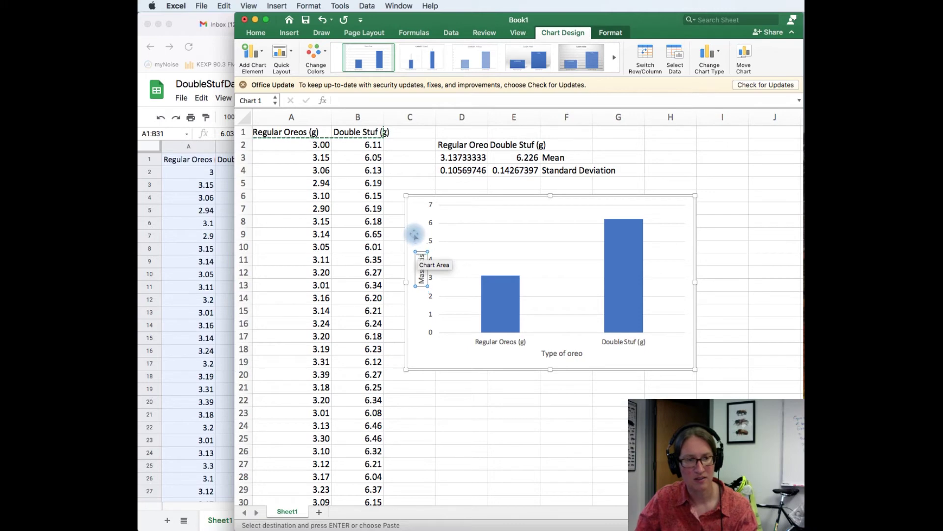
text(Stuffing mass (g))
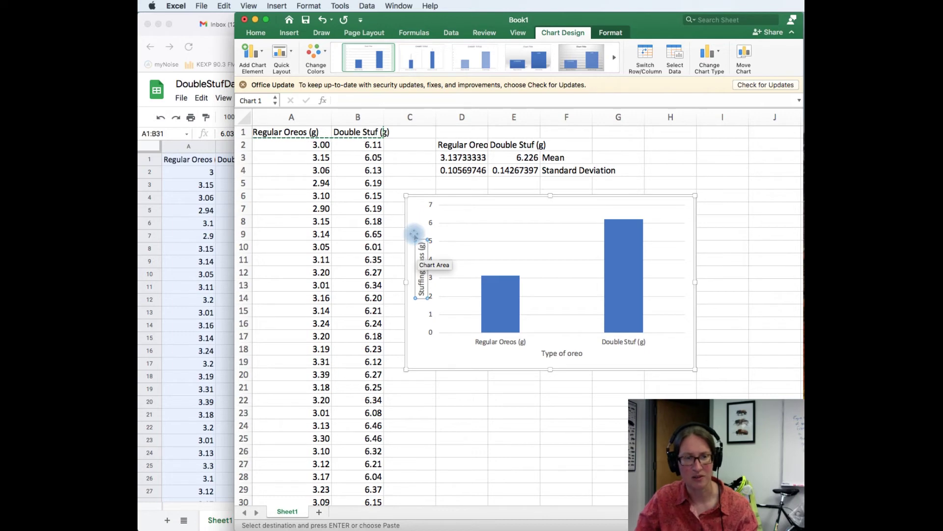
click(418, 327)
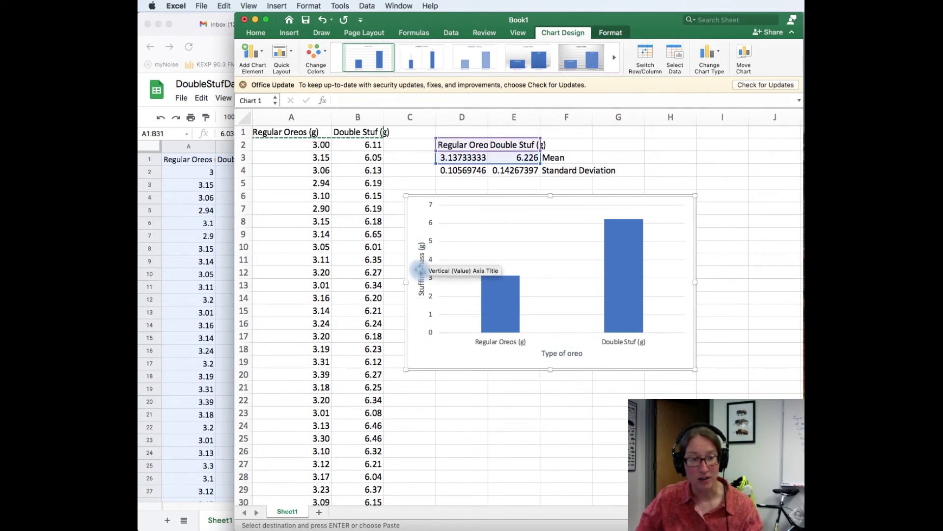
Add error bars to the chart's columns through the detailed error bar options and set the error amount to Custom.
mouse_move(614, 261)
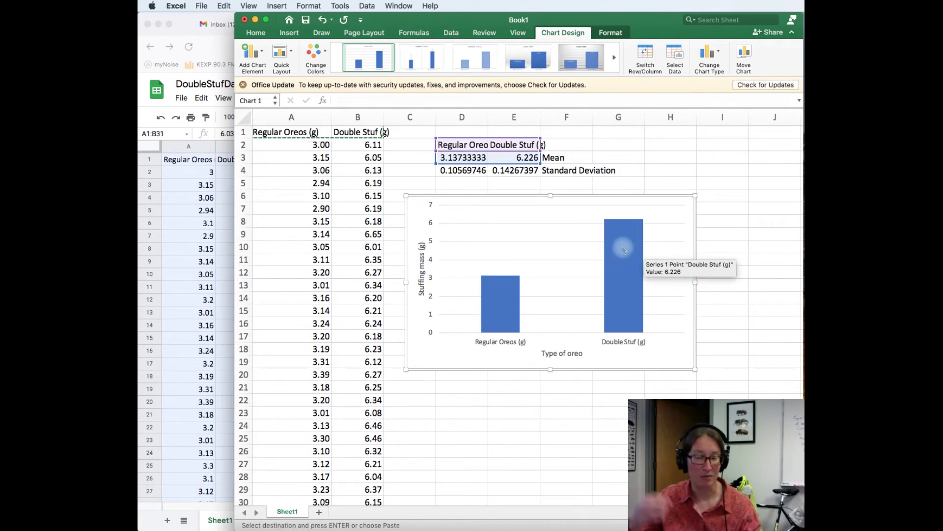
click(622, 246)
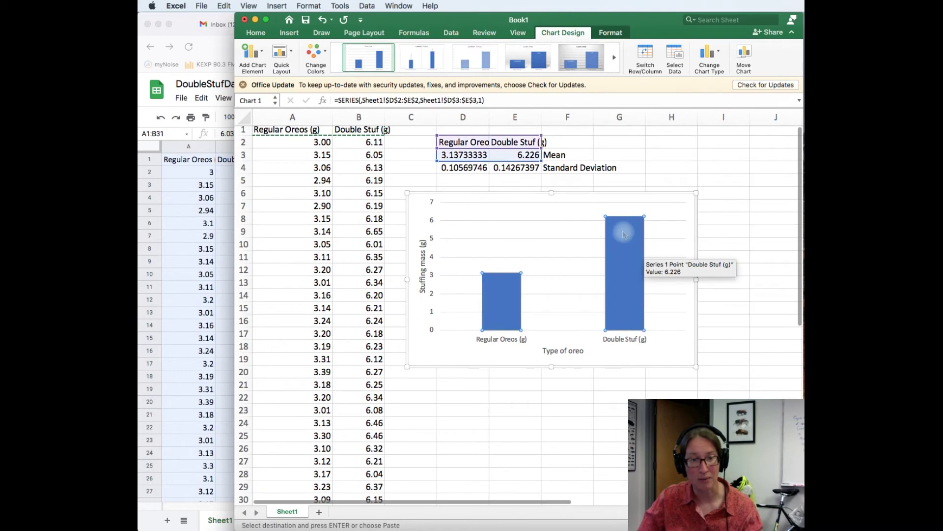
click(483, 315)
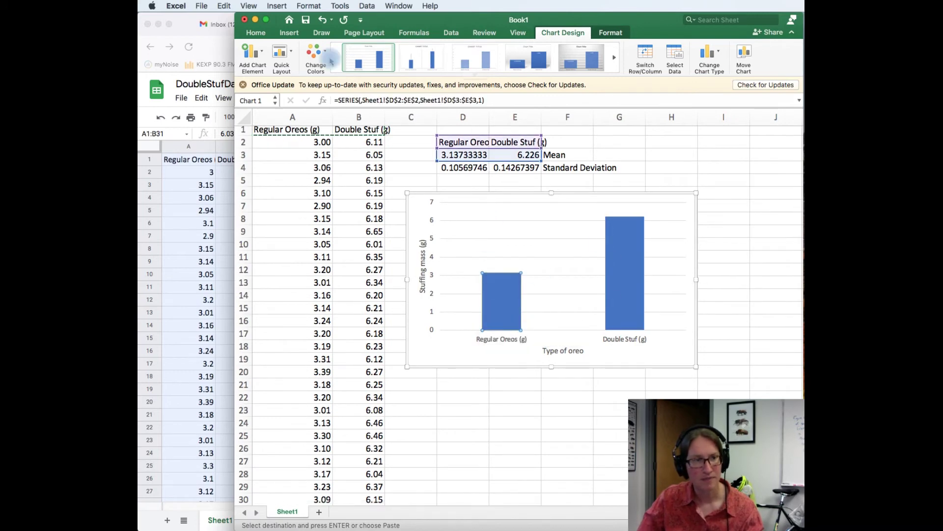
click(253, 53)
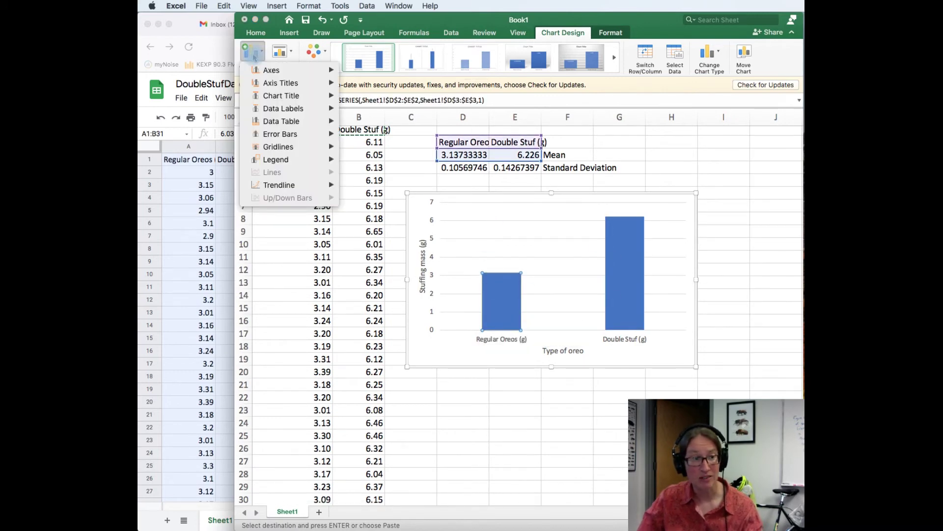
mouse_move(274, 140)
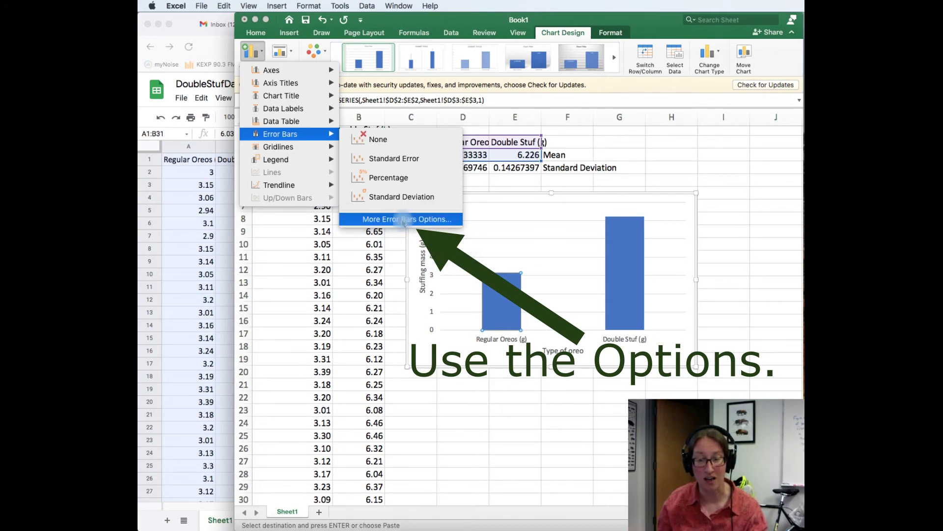
click(403, 220)
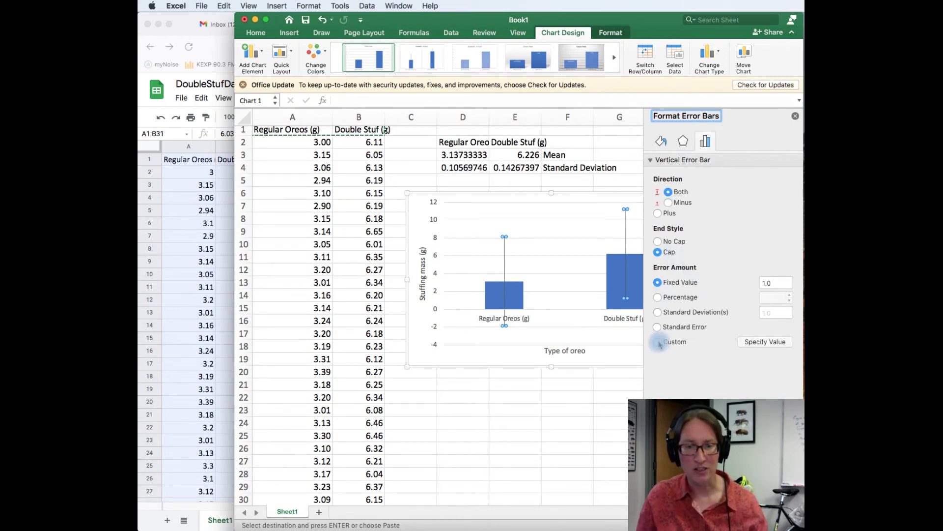
click(658, 342)
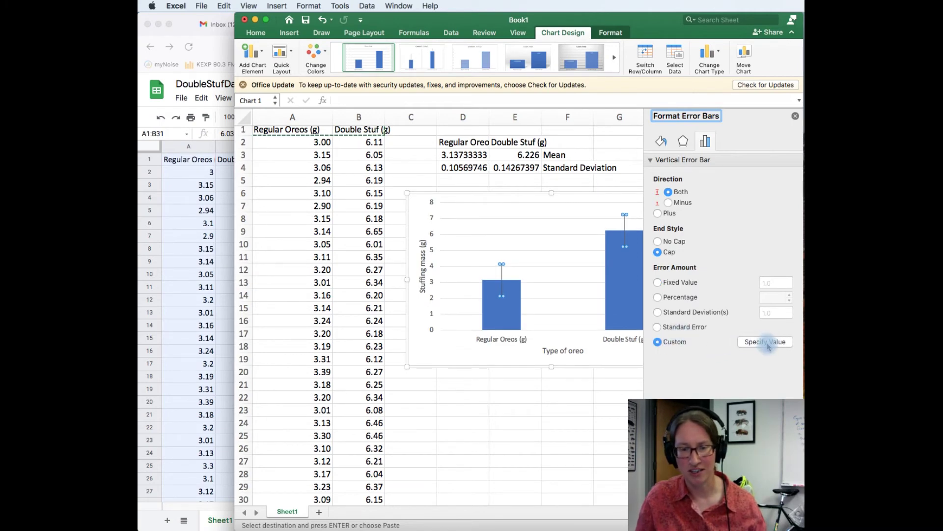
Specify the standard deviations in Sheet1 D4:E4 as the custom positive error value.
click(766, 343)
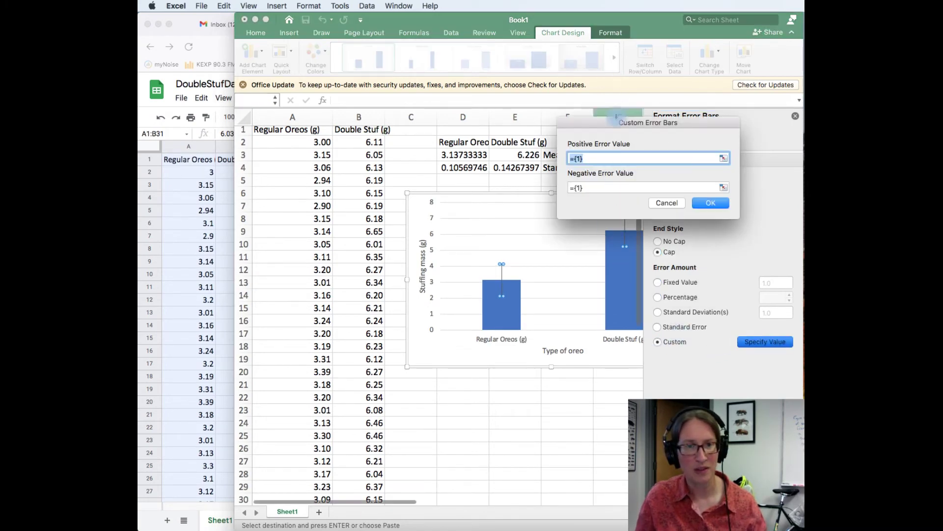
drag(643, 116, 646, 43)
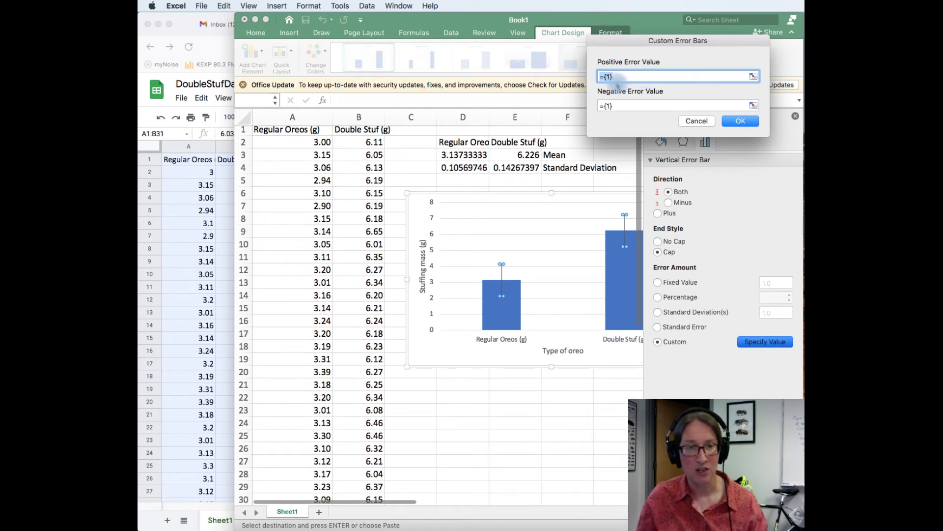
click(753, 77)
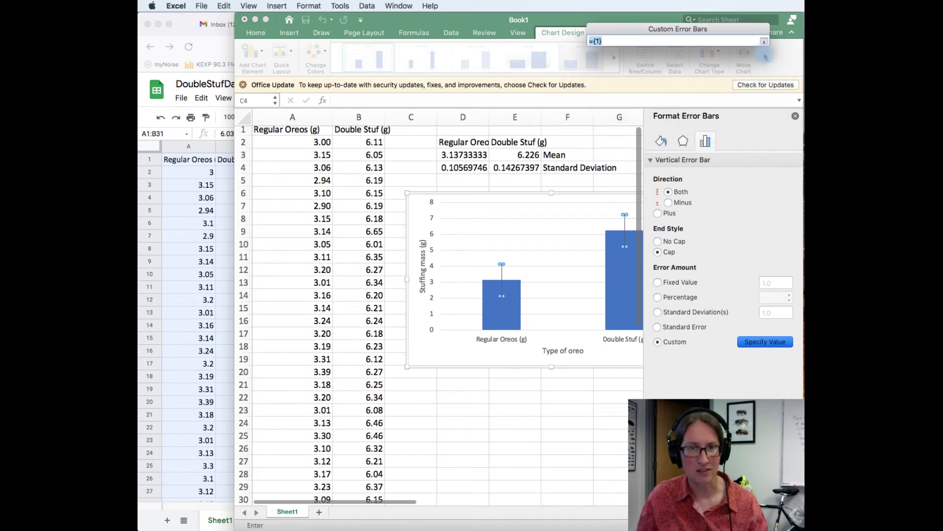
drag(460, 169, 506, 169)
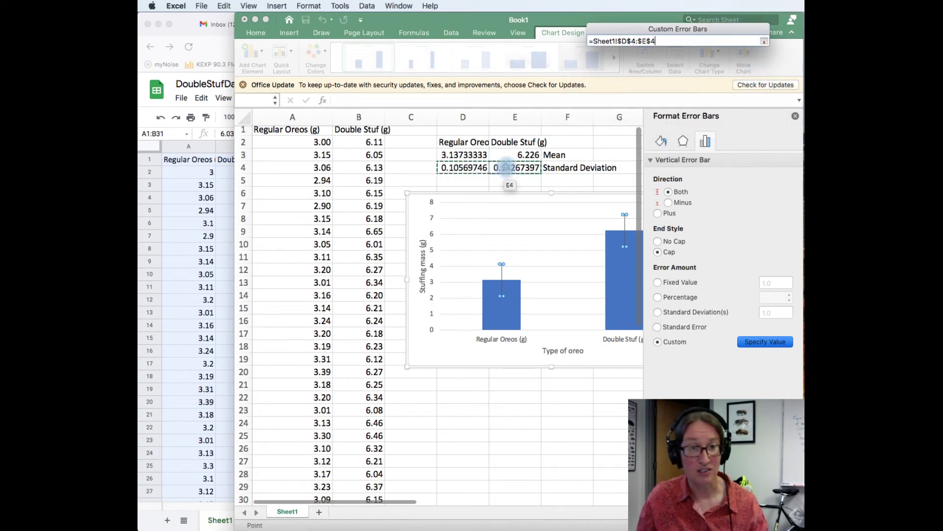
drag(638, 41, 656, 41)
click(590, 41)
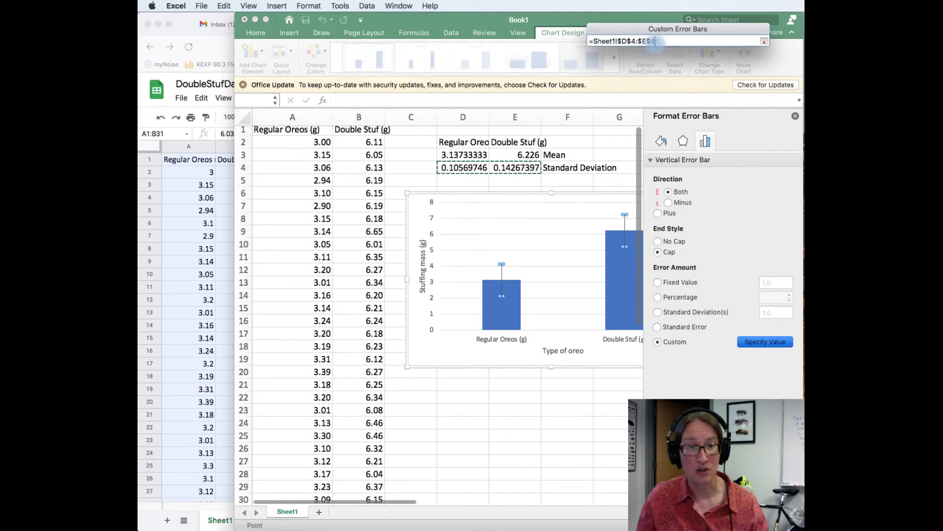
click(709, 41)
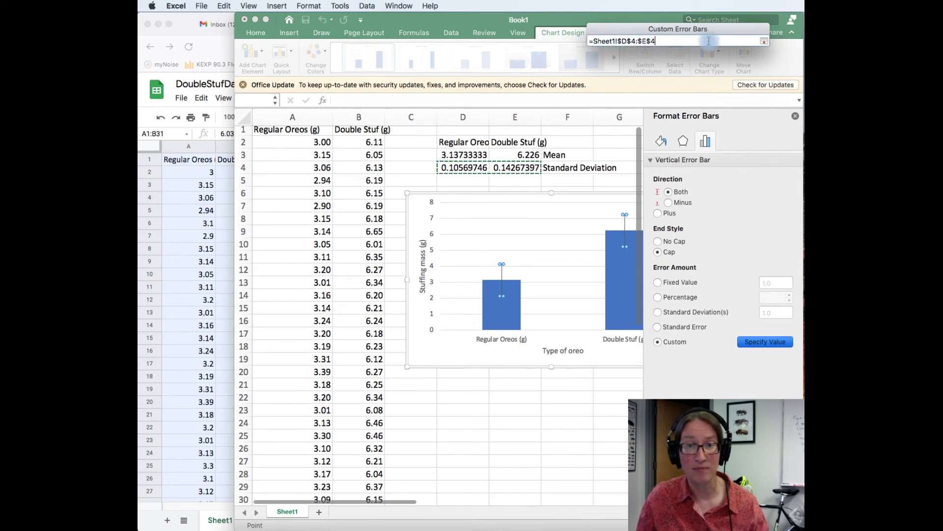
click(763, 42)
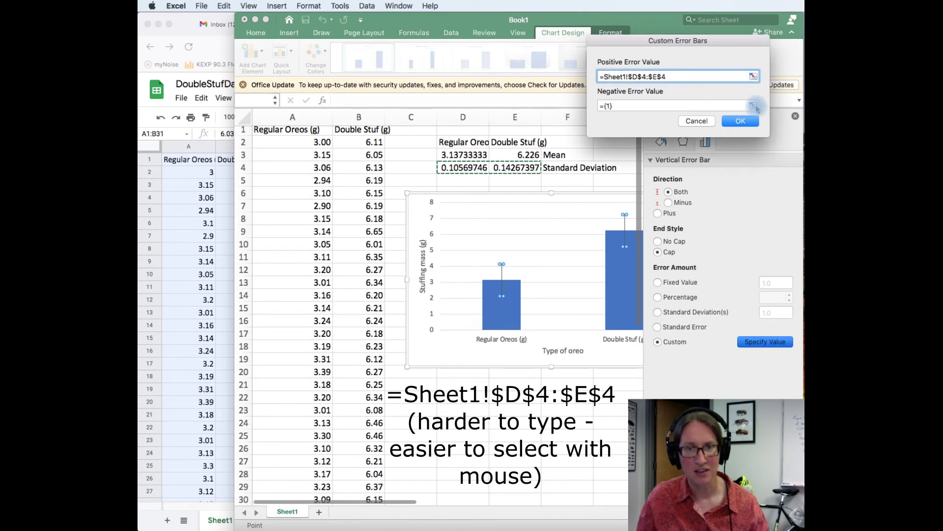
Specify the standard deviations in Sheet1 D4:E4 as the custom negative error value, apply the custom error bars and close their formatting options.
click(753, 107)
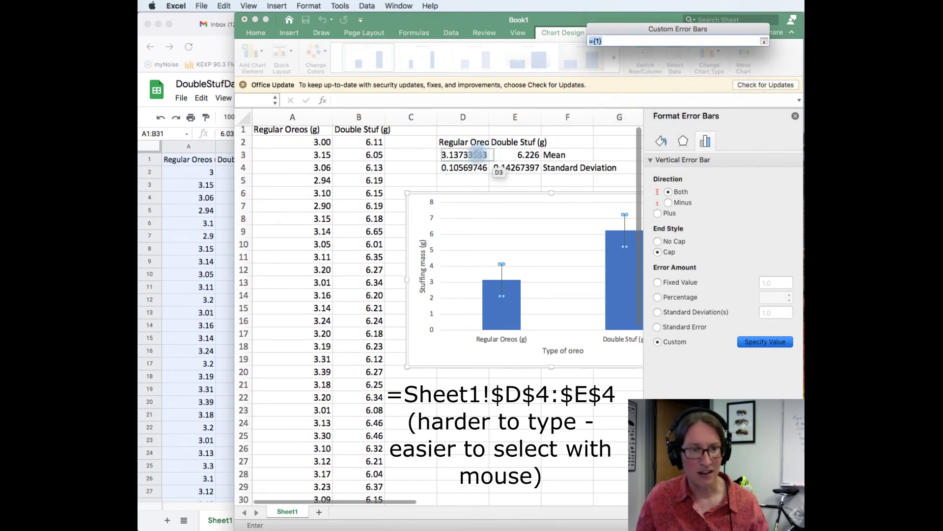
drag(471, 168, 516, 168)
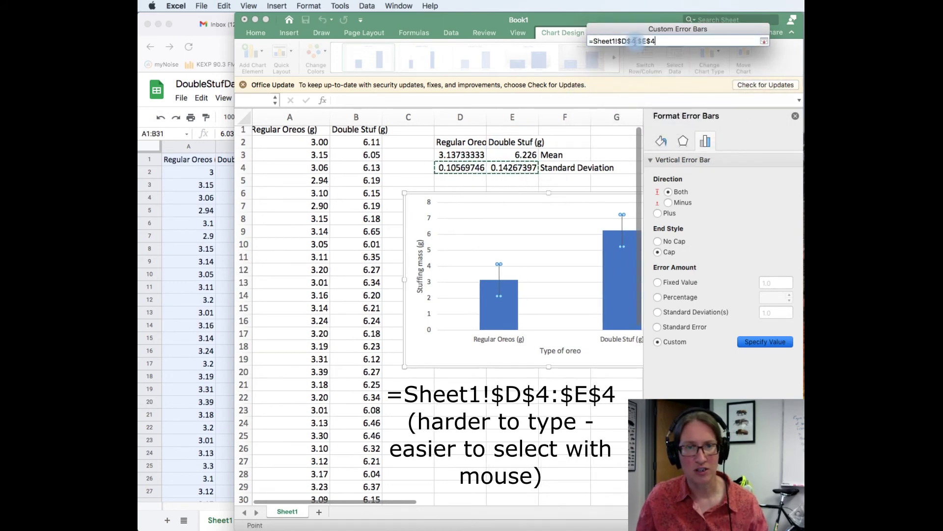
click(764, 40)
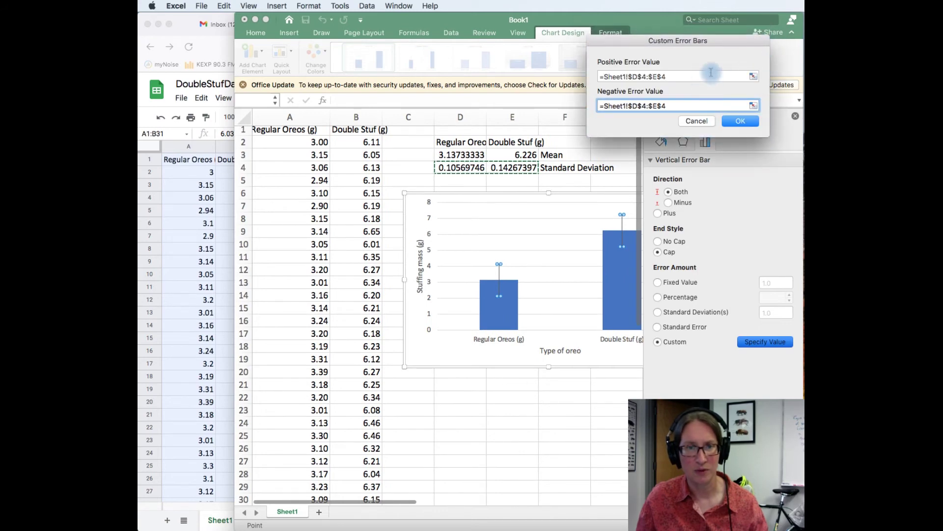
click(740, 123)
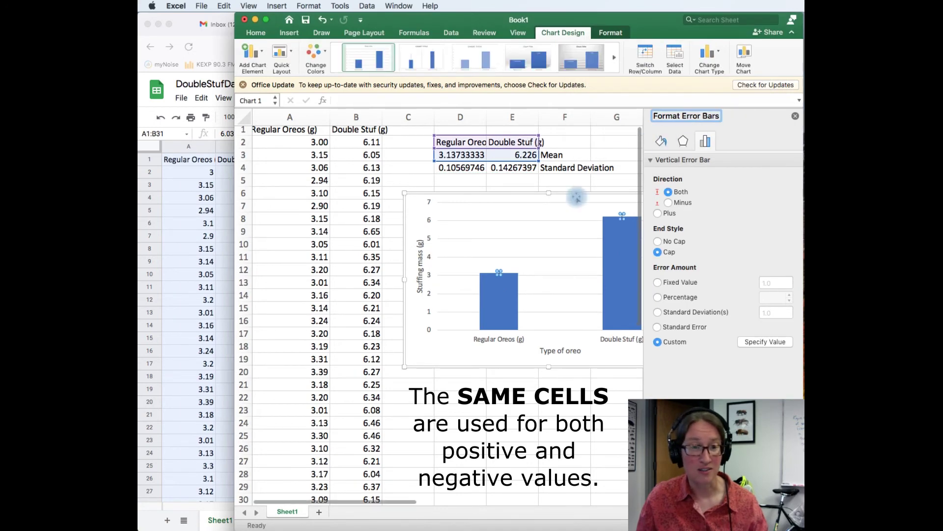
scroll(442, 231, down, 1)
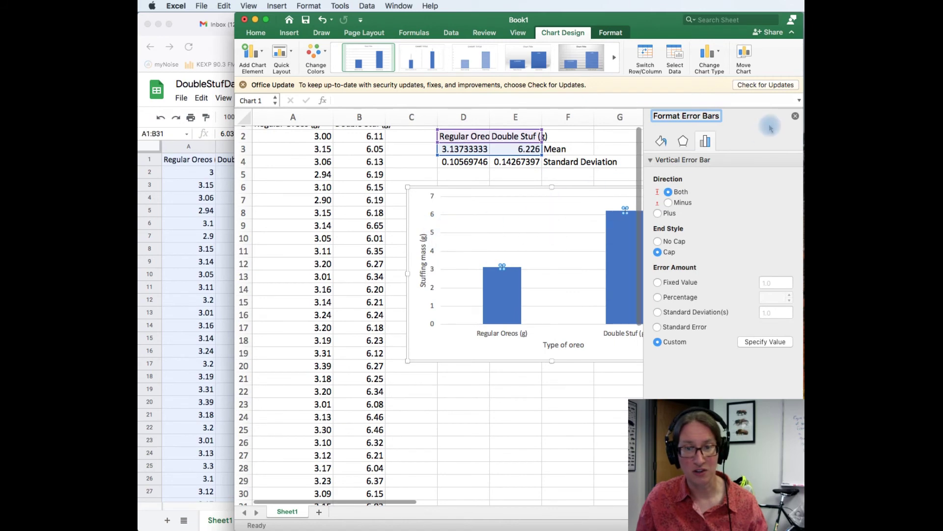
click(795, 117)
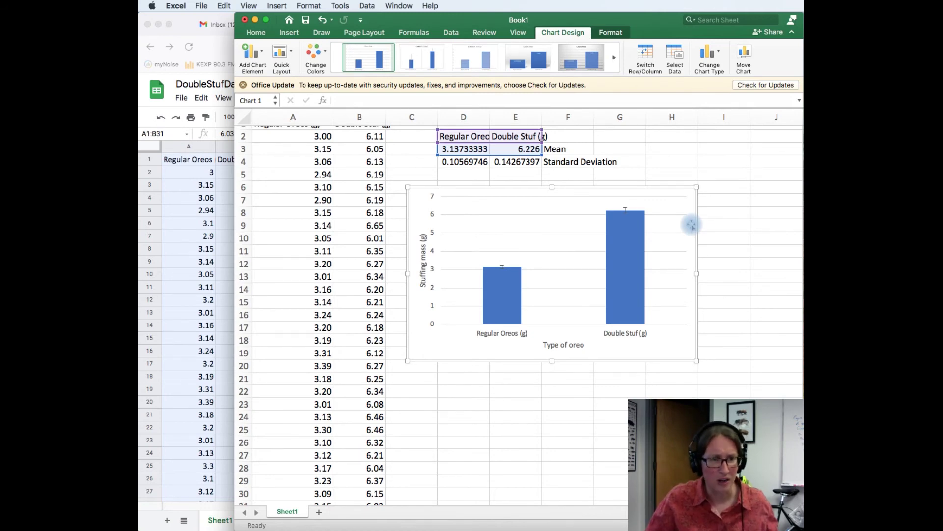
text(k)
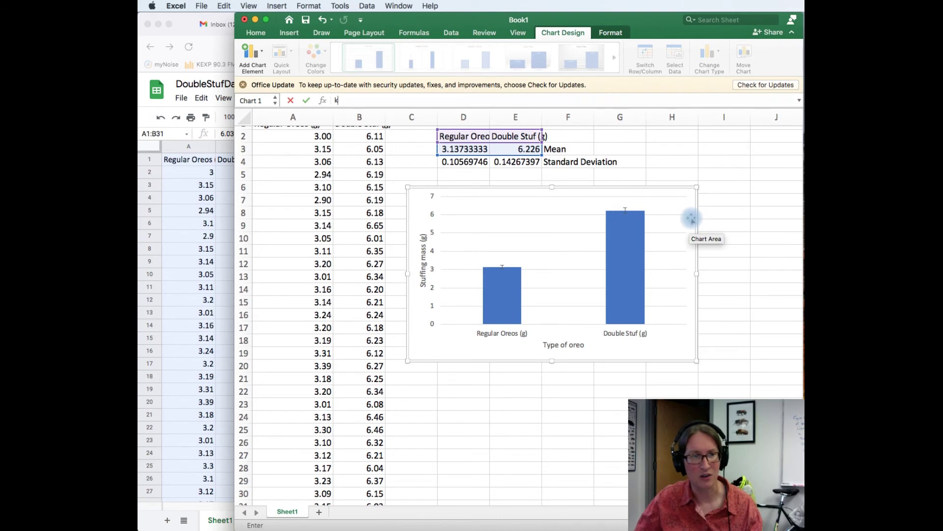
key(Escape)
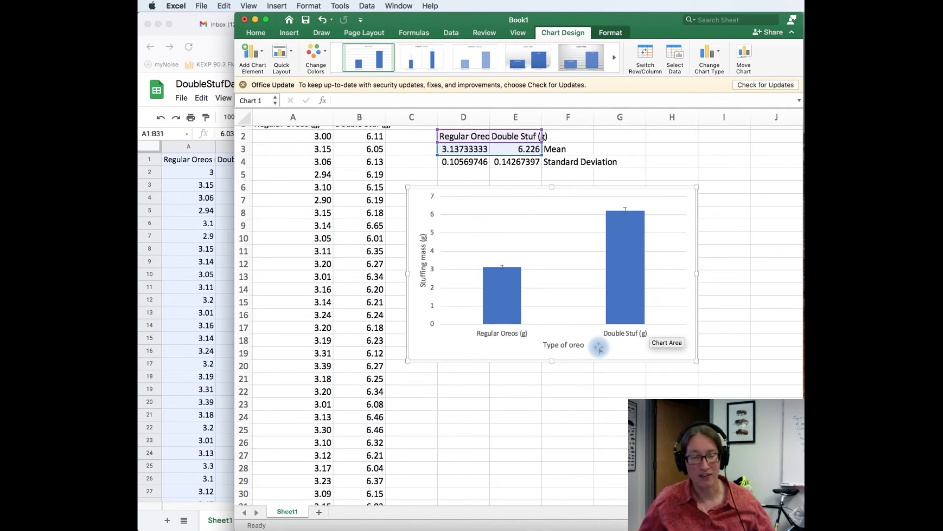
Copy the finished chart, switch to Google Drive in Firefox and create a blank Google Docs document.
right_click(599, 348)
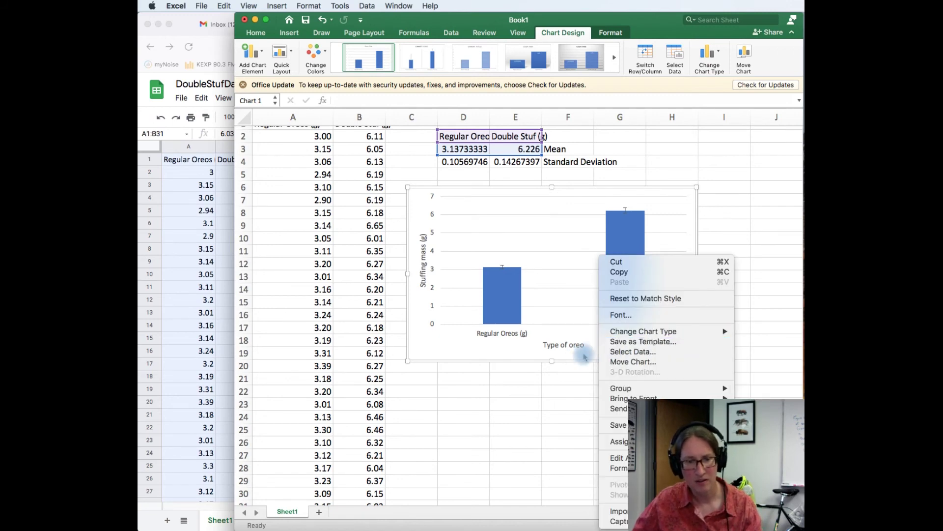
click(618, 273)
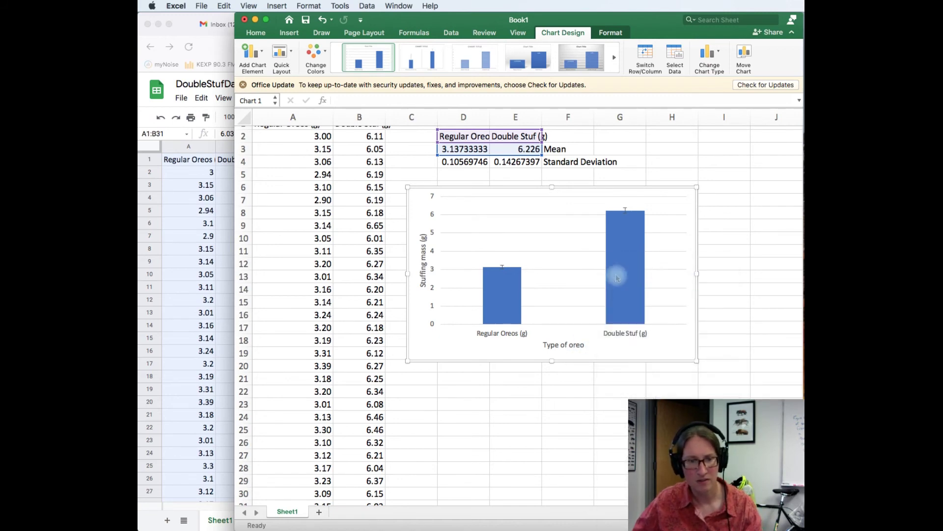
click(208, 233)
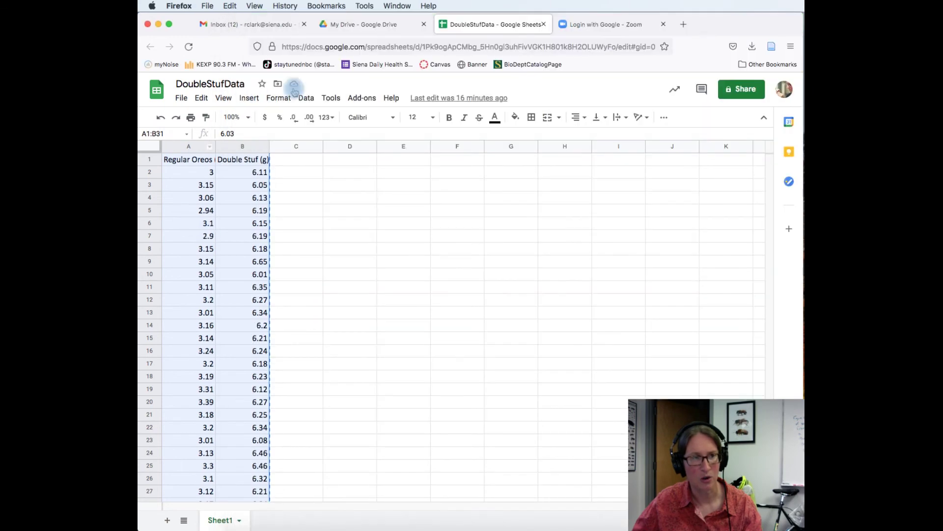
click(392, 25)
click(199, 126)
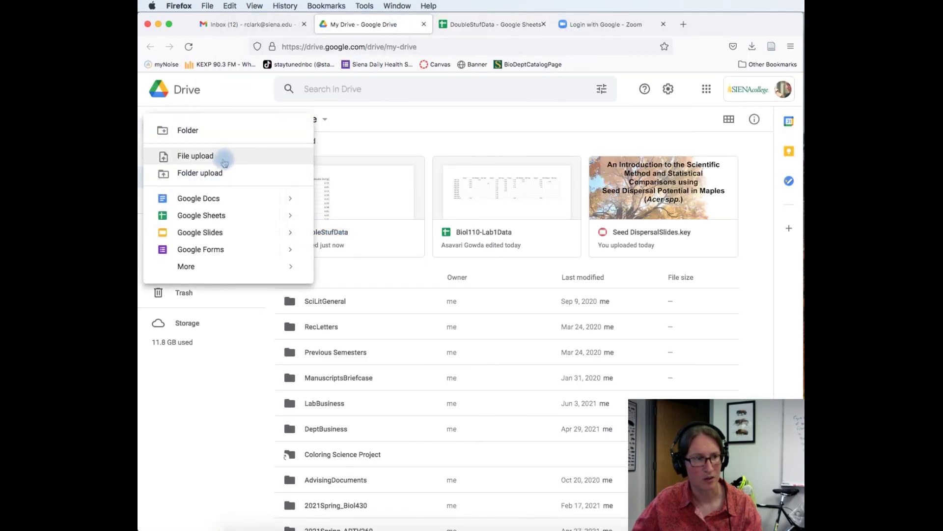
click(211, 199)
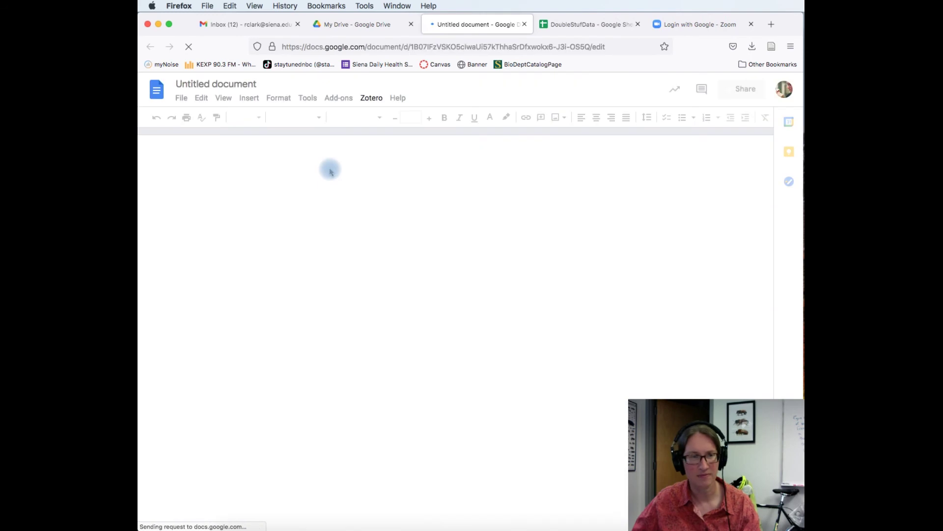
Paste the copied chart into the blank document and enlarge it proportionally to about the full text width.
right_click(336, 226)
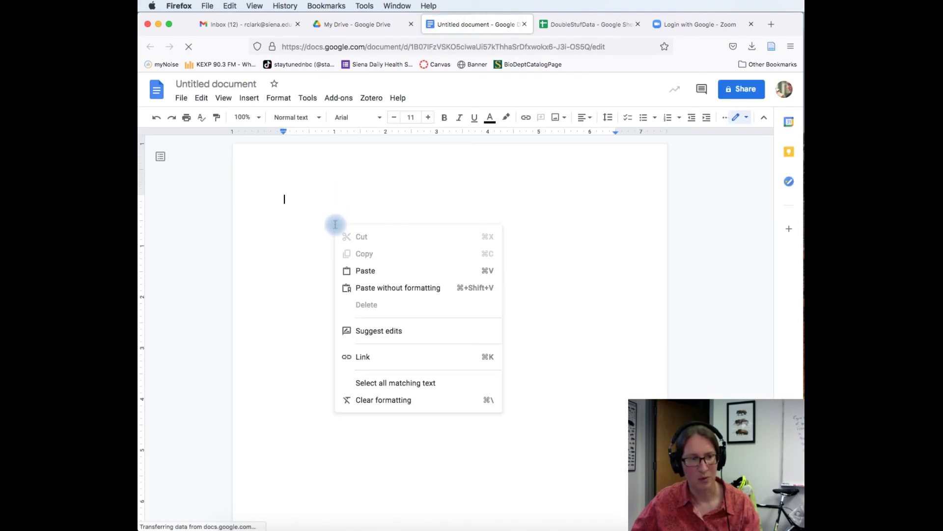
click(346, 271)
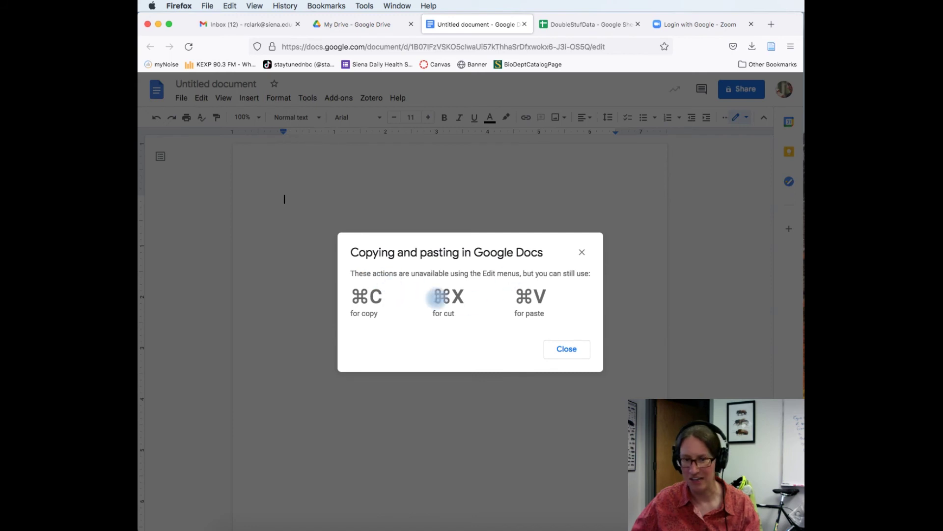
click(572, 349)
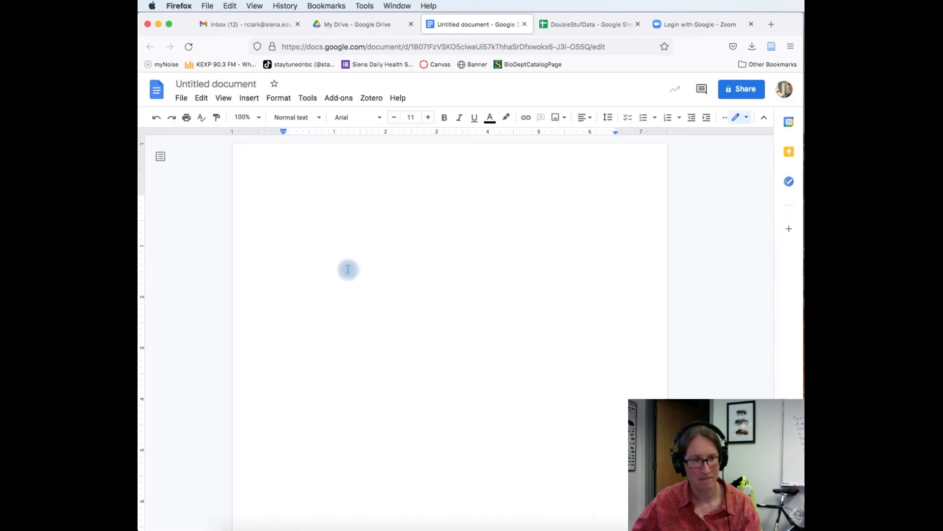
key(super+v)
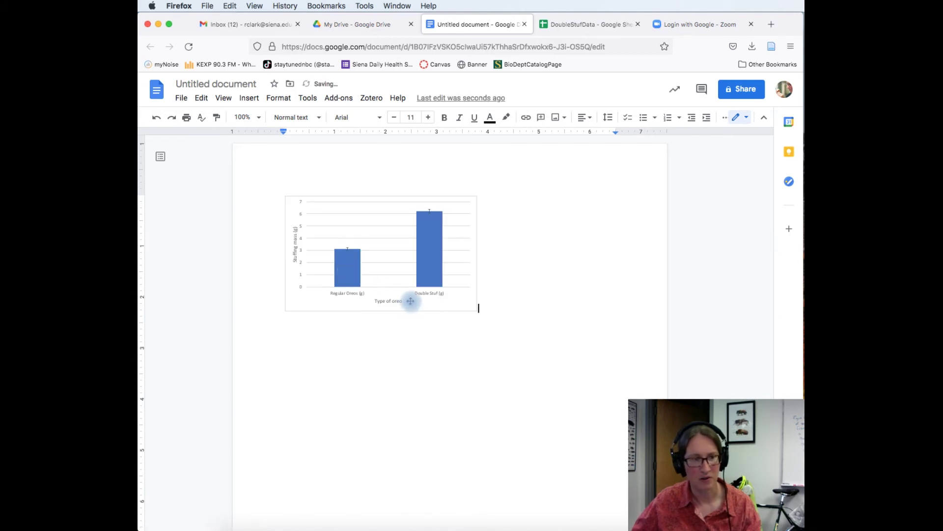
click(460, 303)
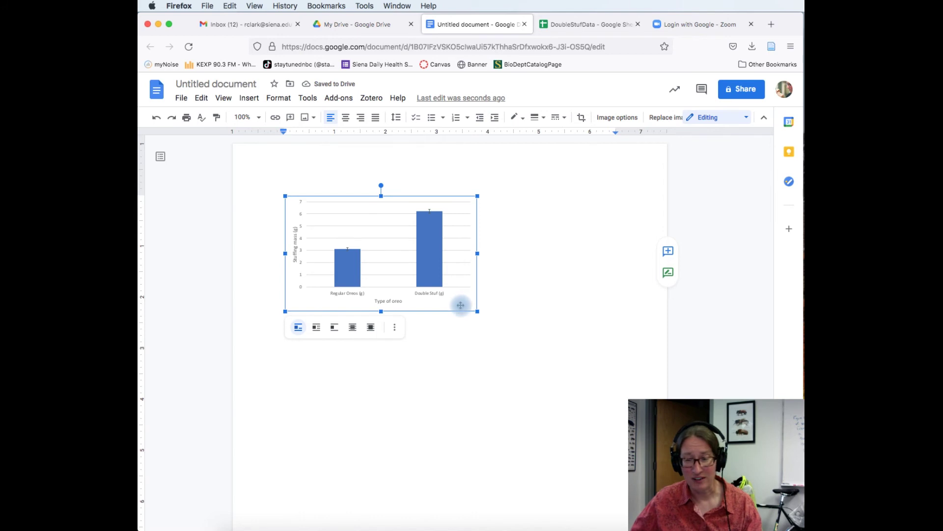
drag(477, 311, 596, 394)
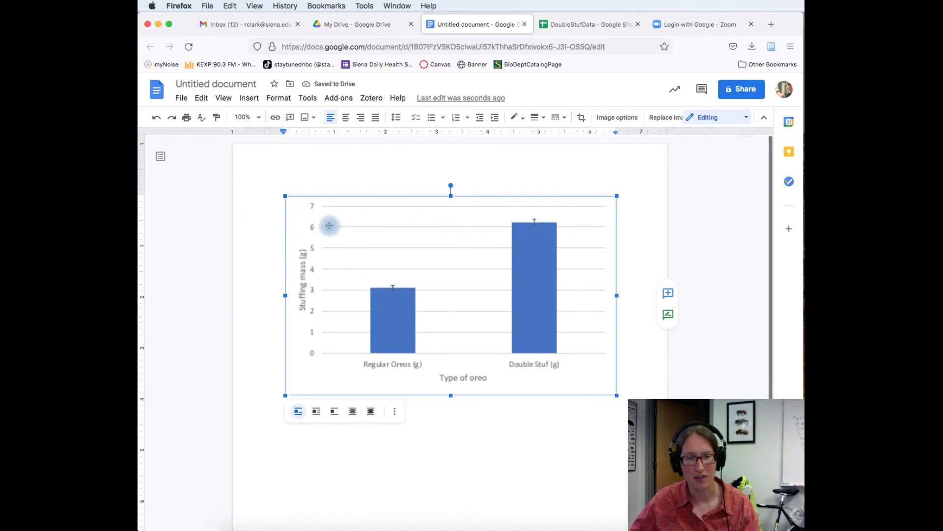
Write the caption "Figure 1. The amount of stuffing found in regular vs. double stuf Oreos." below the chart.
click(631, 389)
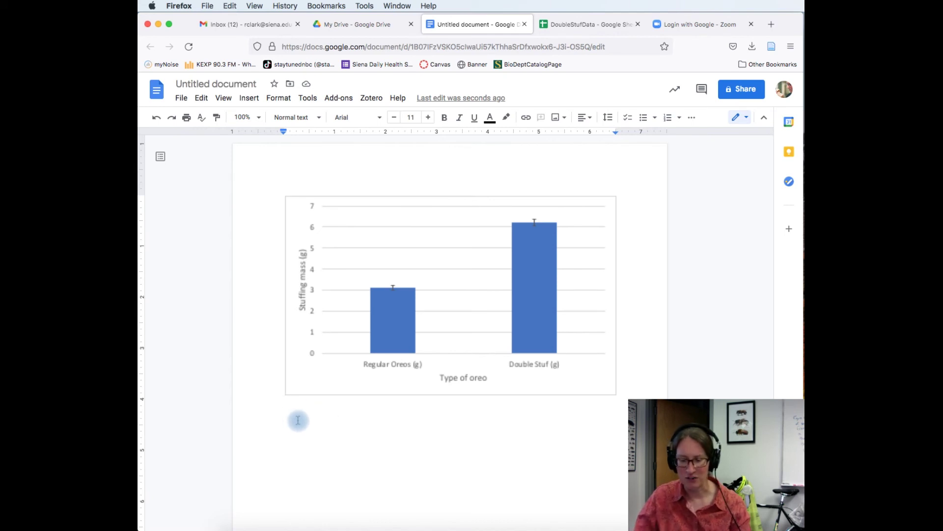
text(igure 1.)
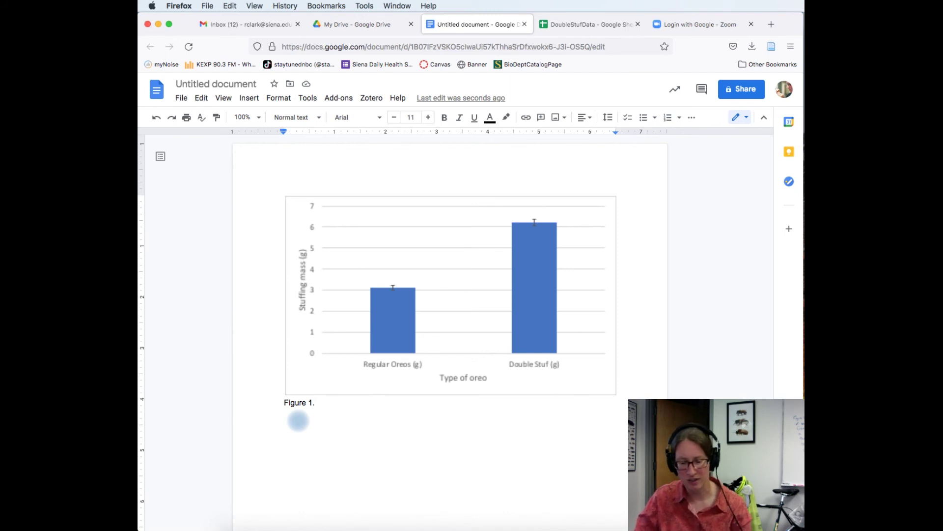
text(The )
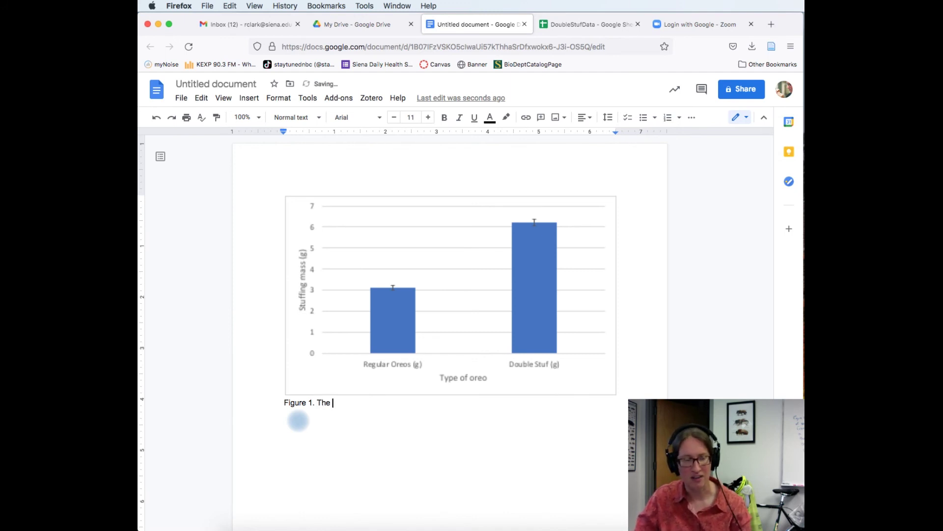
text(amount of stuffing found in )
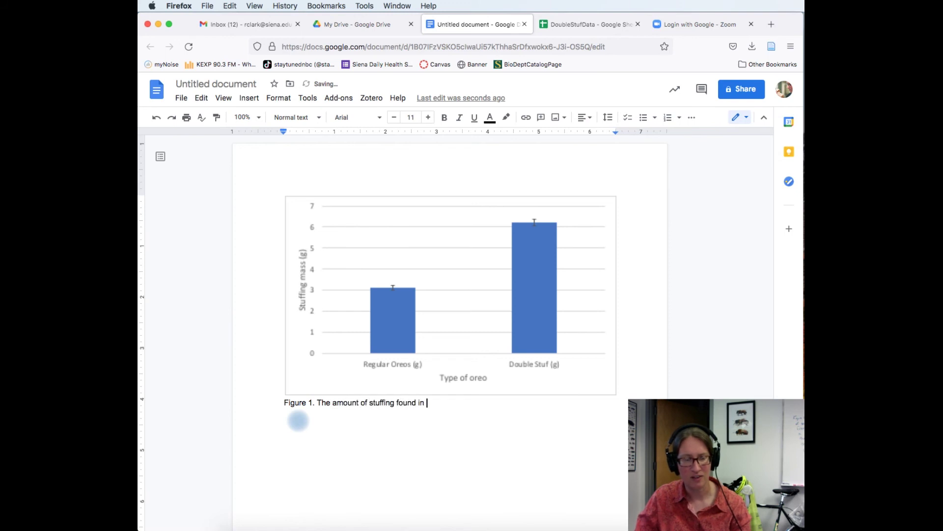
text(regular vs. double stuf Oreos.)
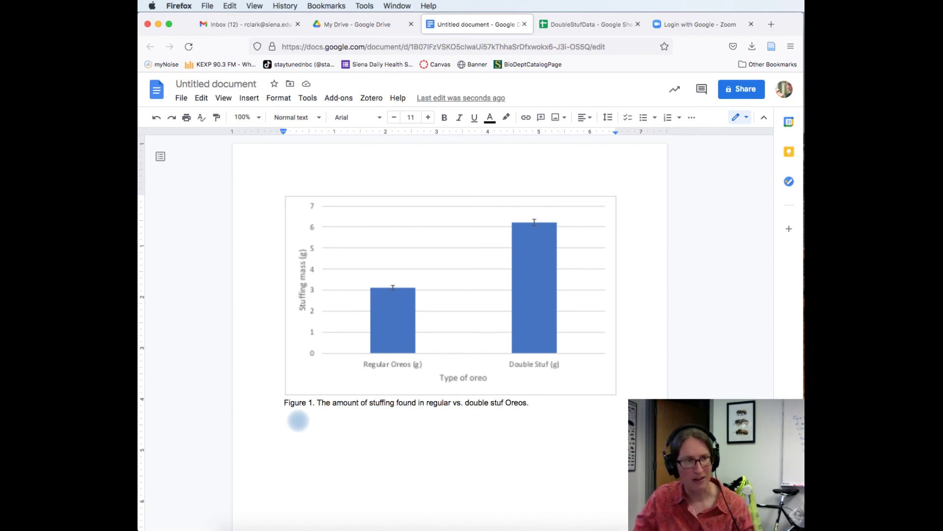
Check the sample data in the DoubleStufData sheet, and continue the document's figure caption with "Thirty regular and 30 double-stuf Oreos".
click(585, 24)
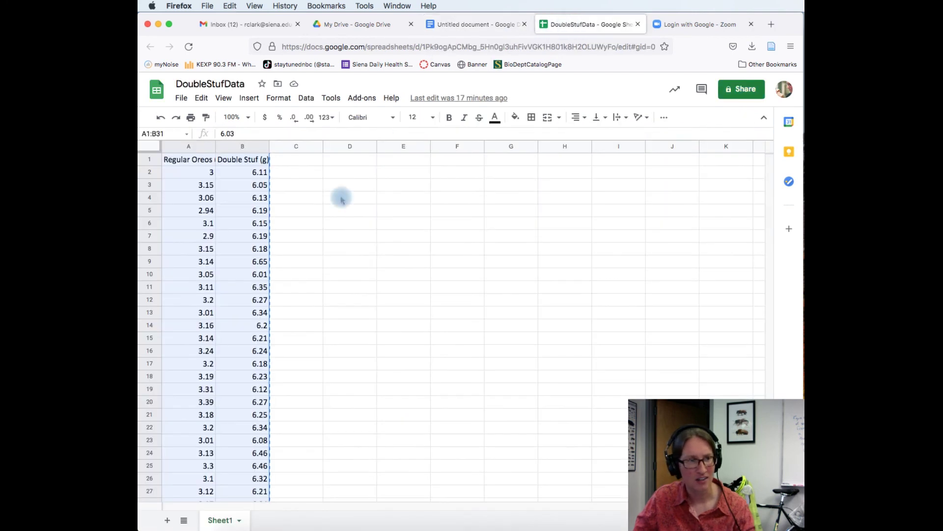
scroll(217, 342, down, 4)
scroll(217, 339, up, 4)
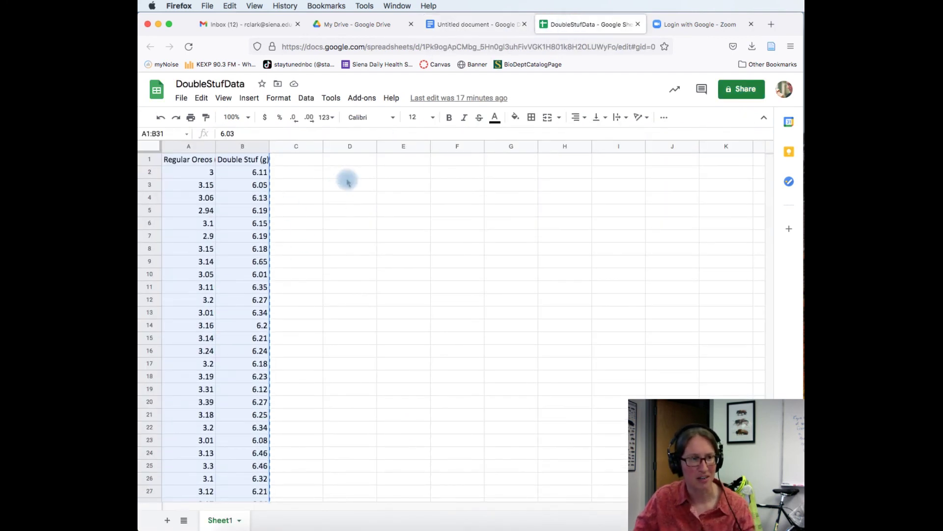
click(479, 25)
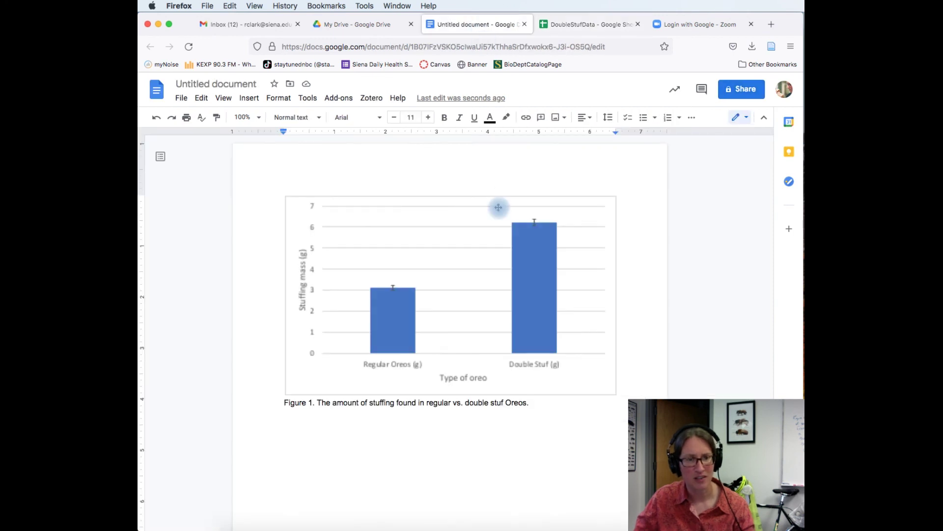
text(Thiry re)
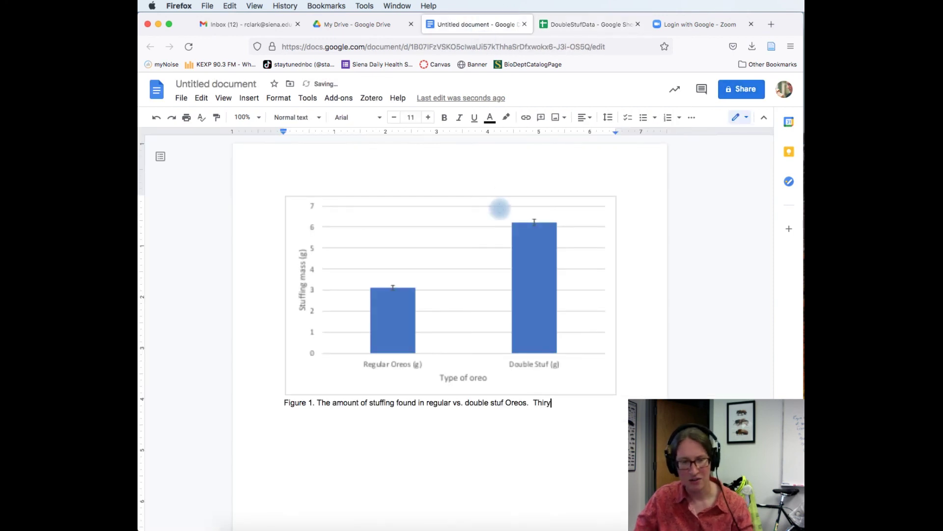
key(BackSpace)
key(BackSpace)
key(BackSpace)
key(BackSpace)
text(ty rg)
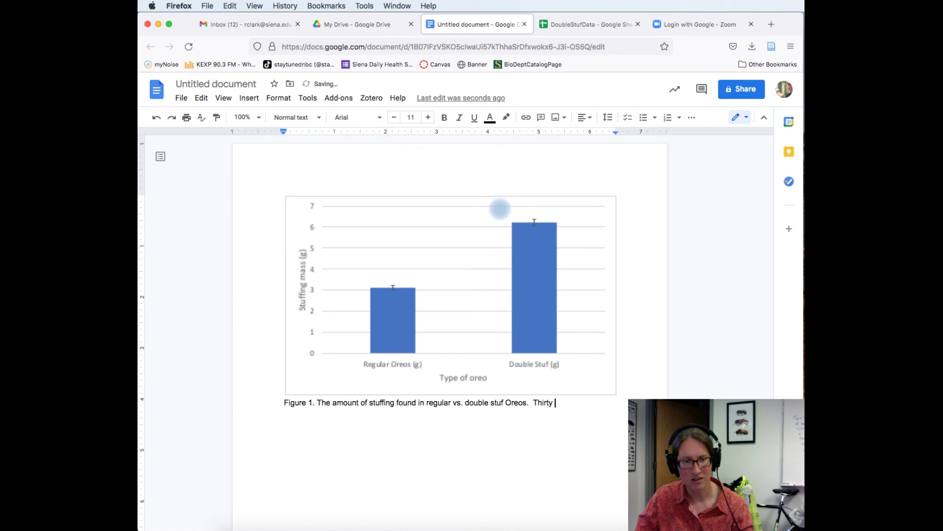
key(BackSpace)
text(egular and 30 double-stuf)
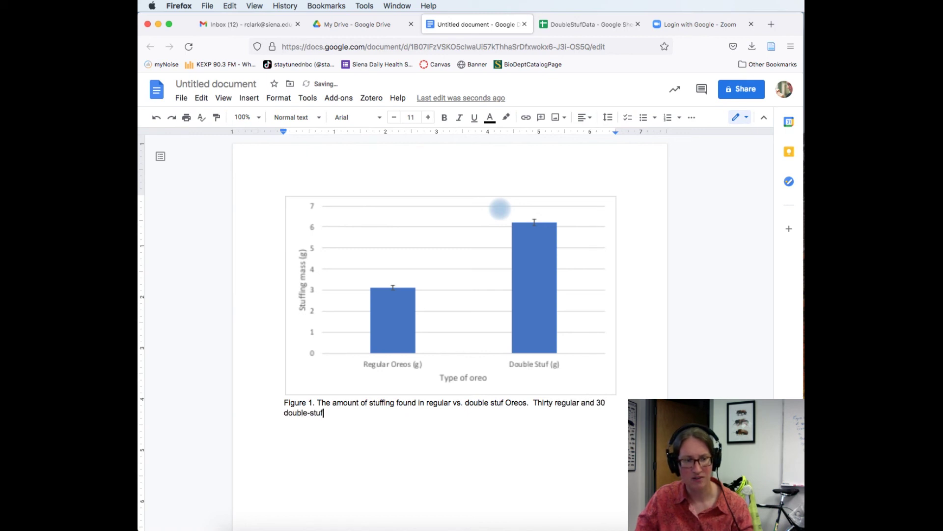
text( Oreos )
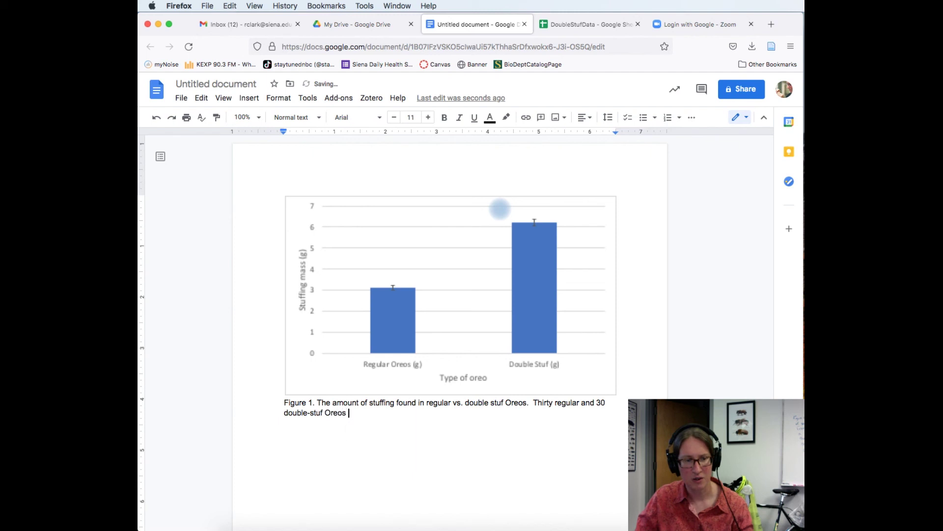
Complete the caption's second sentence with "had their filling scraped out and weighed.".
text(were)
key(BackSpace)
key(BackSpace)
key(BackSpace)
key(BackSpace)
text(had their filling scraped)
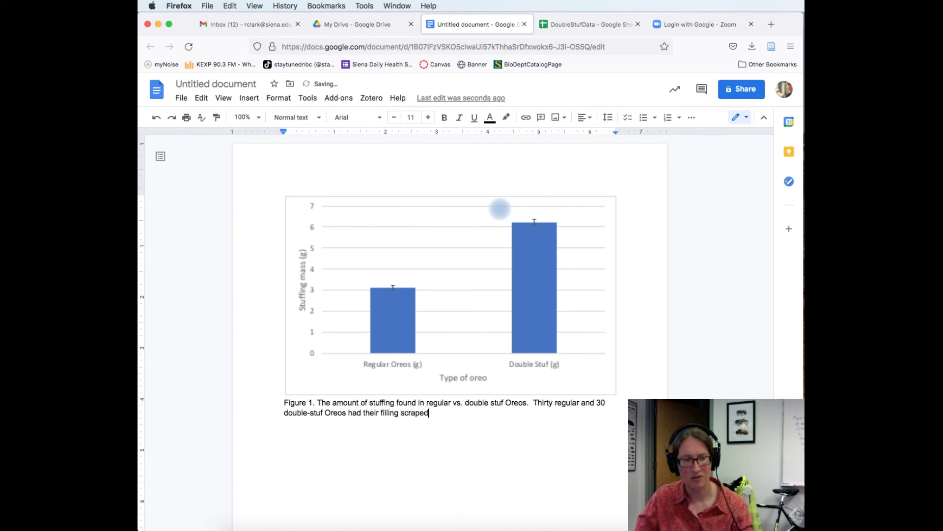
text( out and weighte)
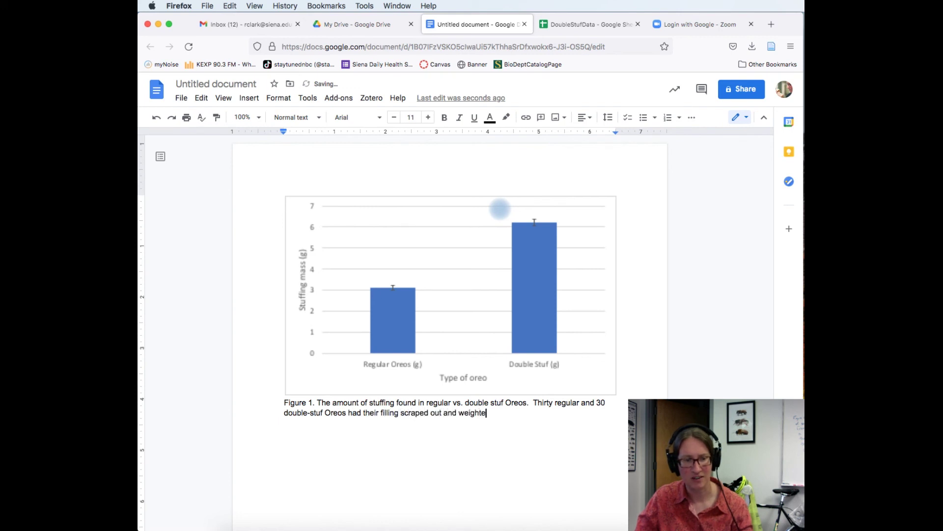
key(BackSpace)
text(ed.)
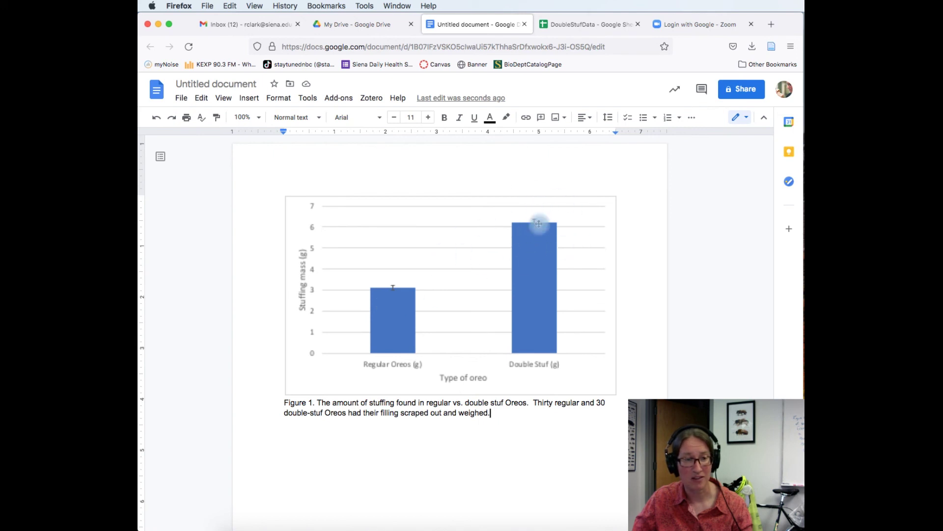
Add the sentence "Bars show the mean mass of stuffing in the cookies ± SD." to the figure caption.
text(Bar)
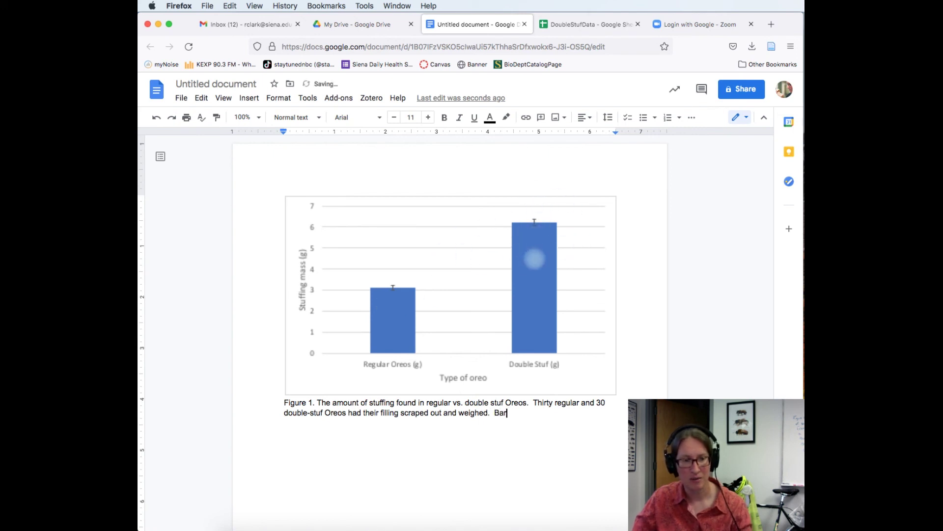
text(s show the mean mass o)
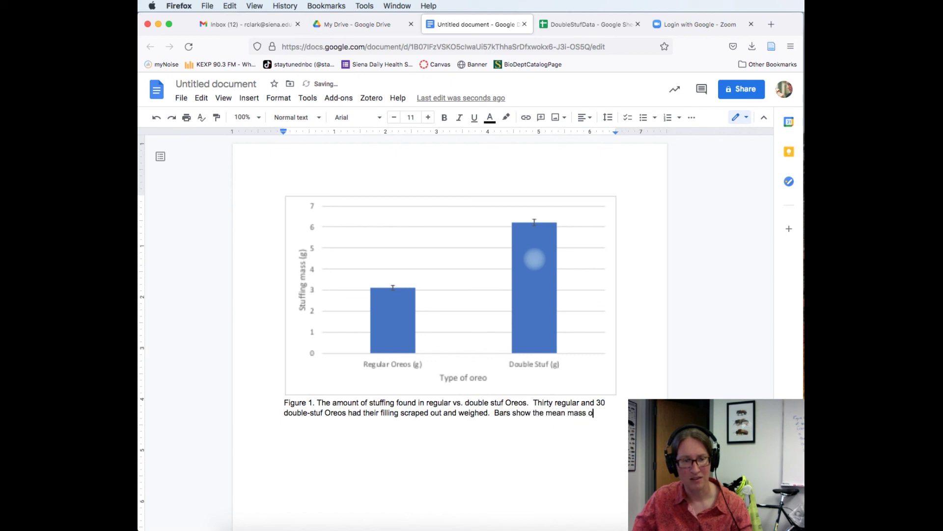
text(f stuffing in the cookies)
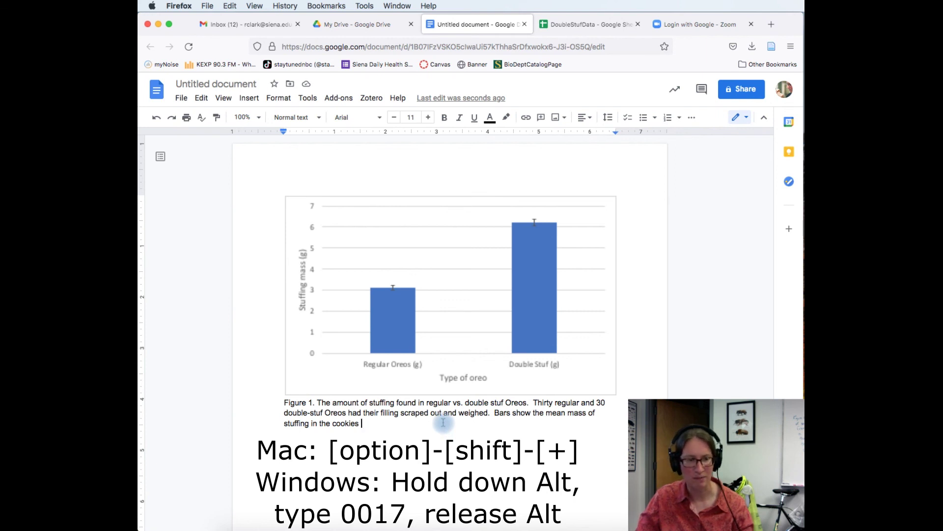
text(±)
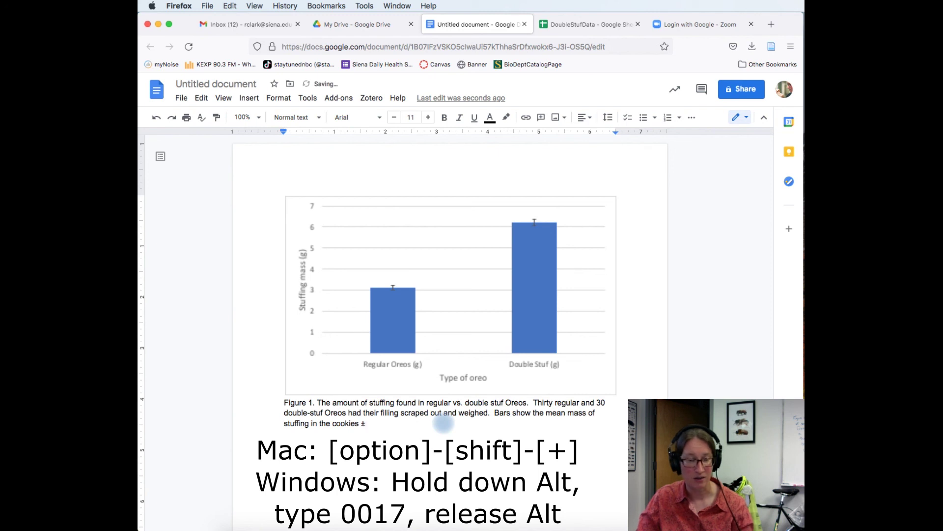
text( SD.)
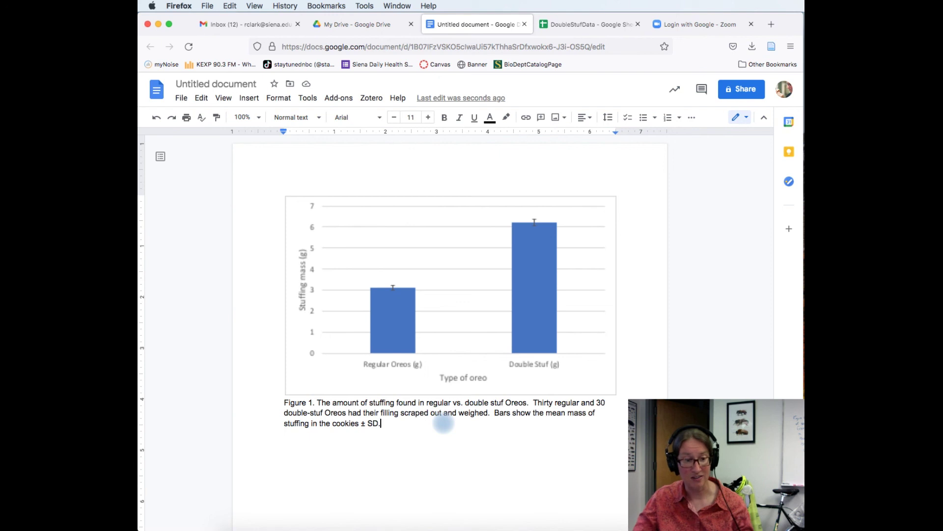
Continue the caption with the finding "Double stuf Oreos contained more filling than regular oreos (P < 0.000001)".
text(Double stuf Oreos contained more filling than regular oreos)
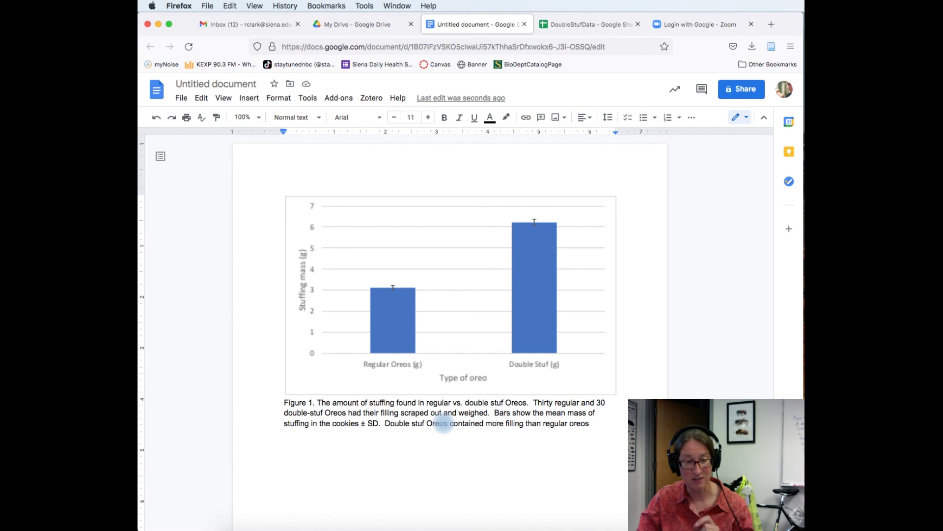
text((P)
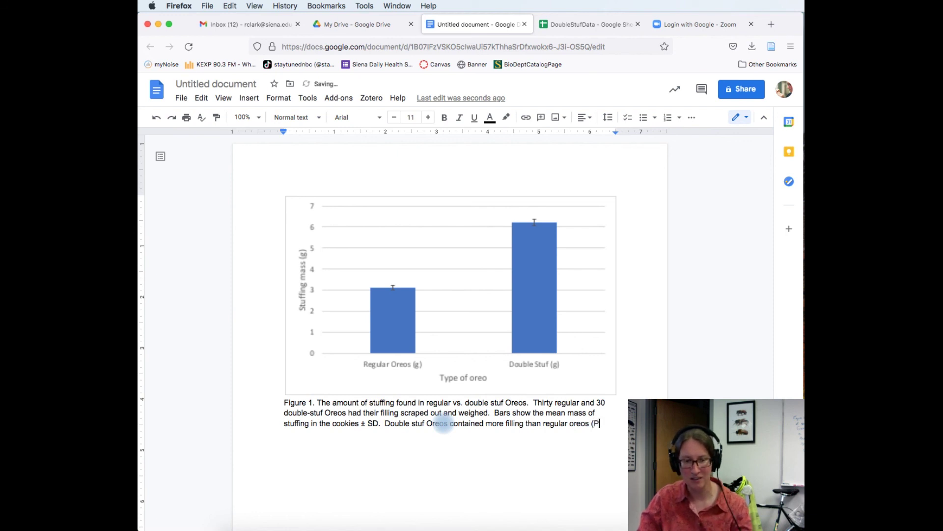
text( <)
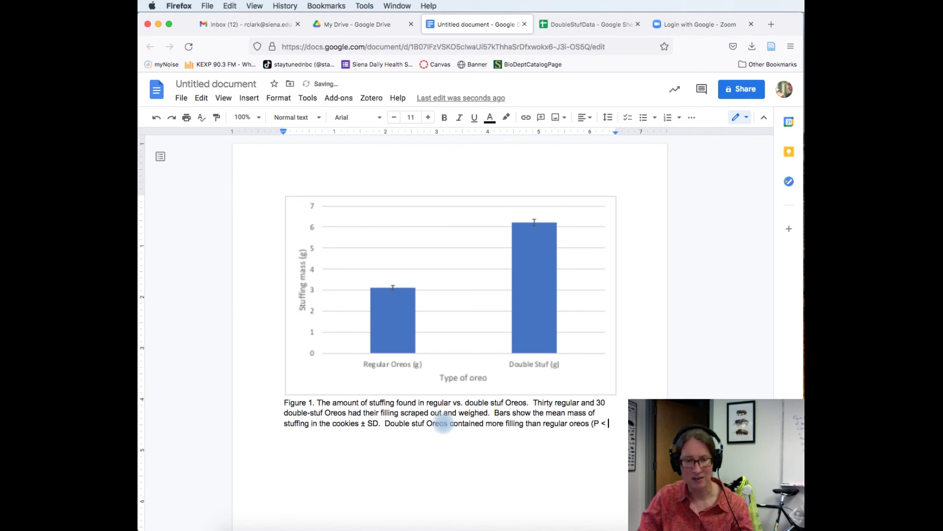
text( 0.)
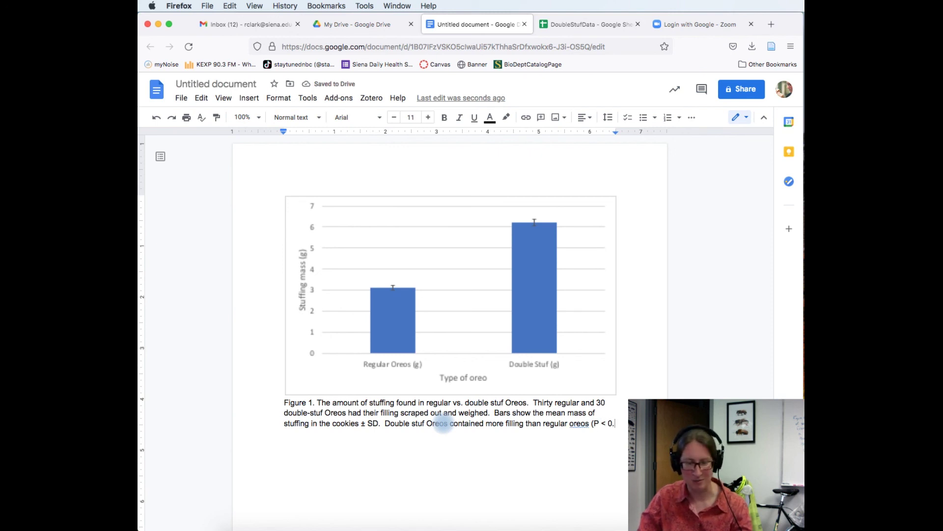
text(00000)
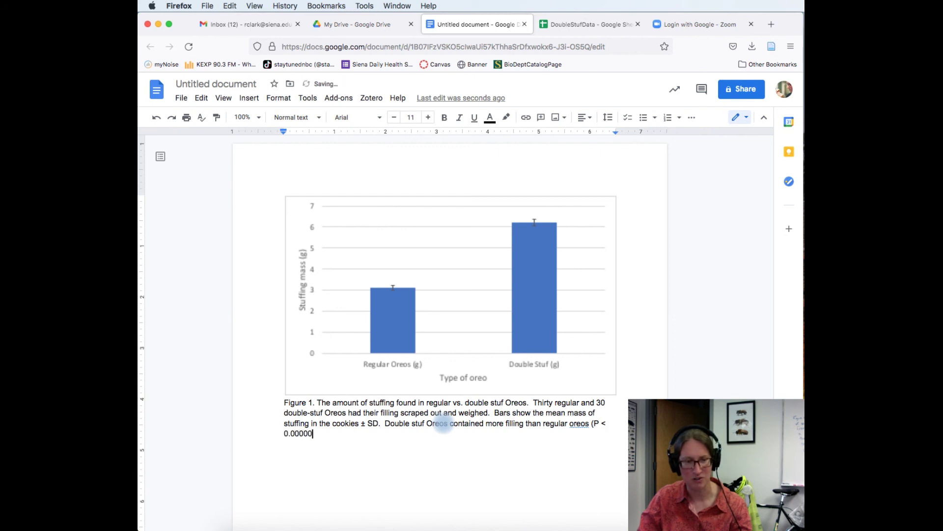
text(1))
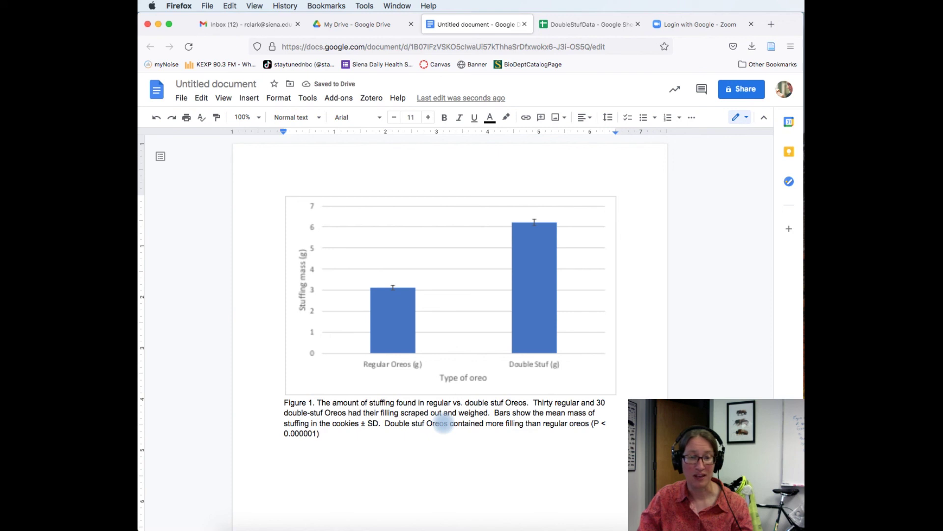
Append a second example P value, "(P = 0.62).", at the end of the caption.
text( (P = 0.)
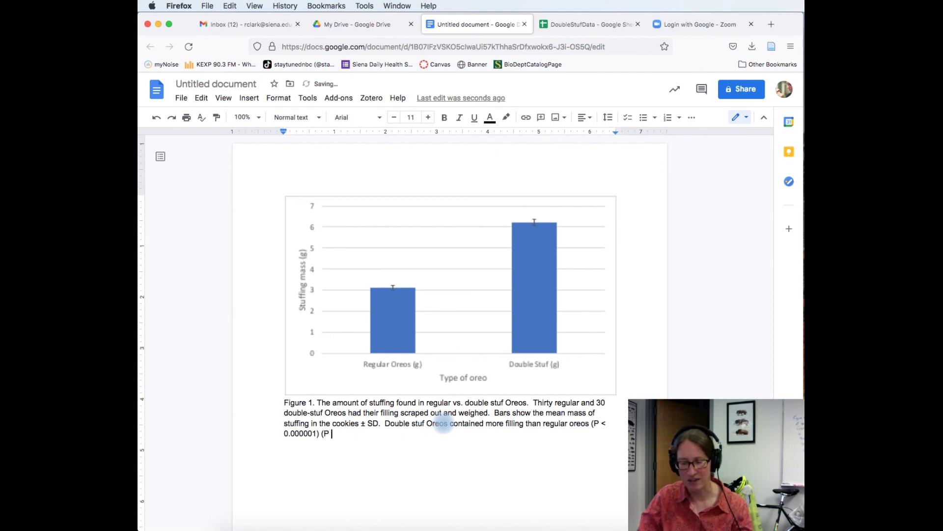
text(6)
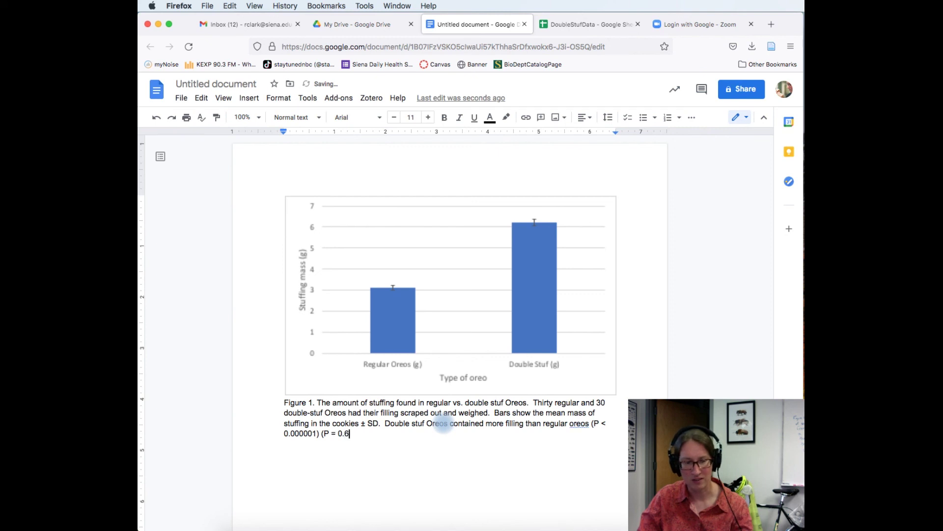
text(2).)
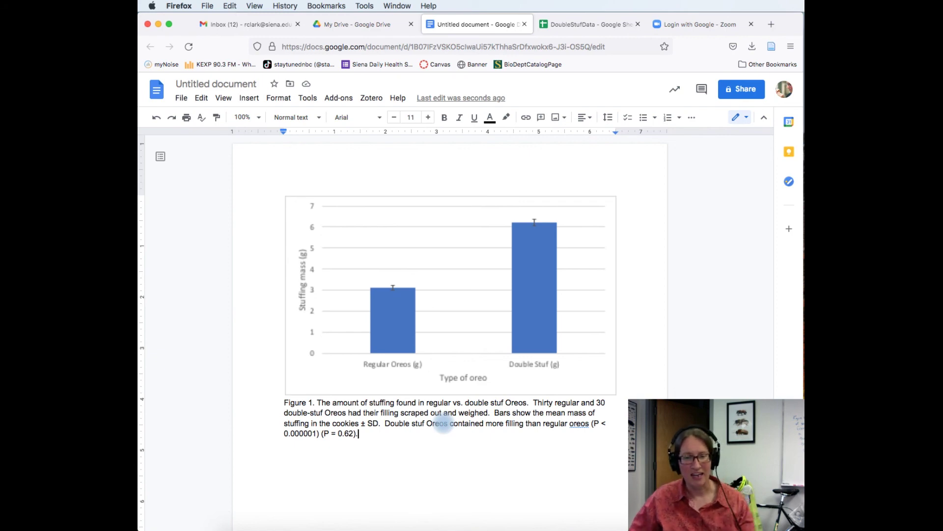
Switch to the Excel workbook, deselect the chart by selecting cell F21, and close the data series formatting options.
key(super+Tab)
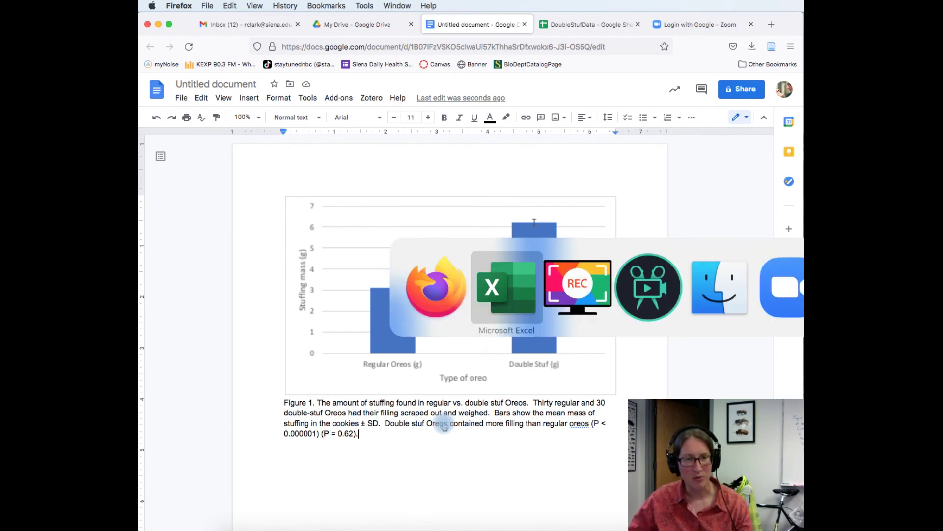
double_click(614, 239)
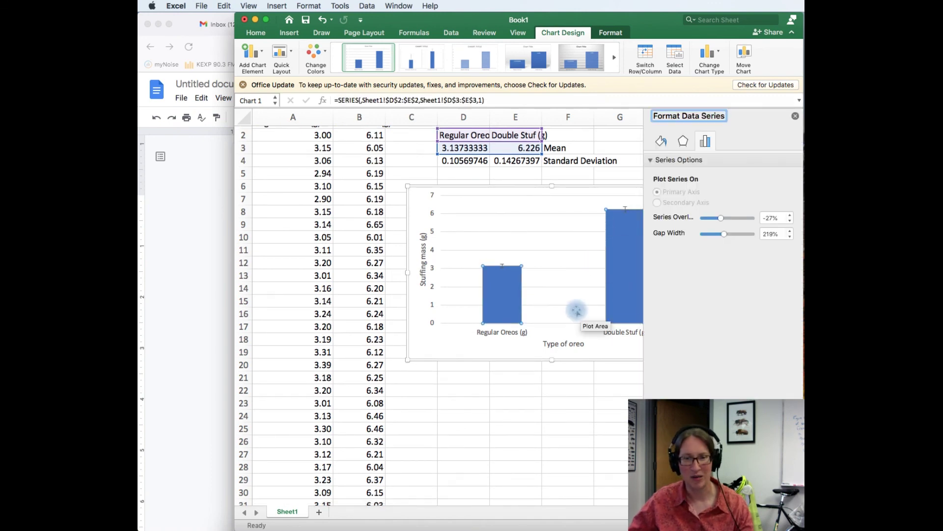
click(570, 381)
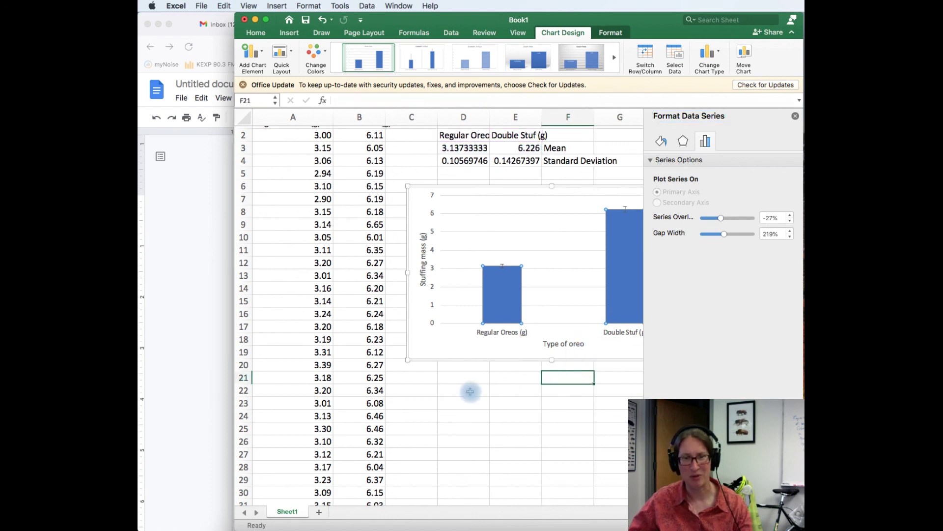
click(796, 118)
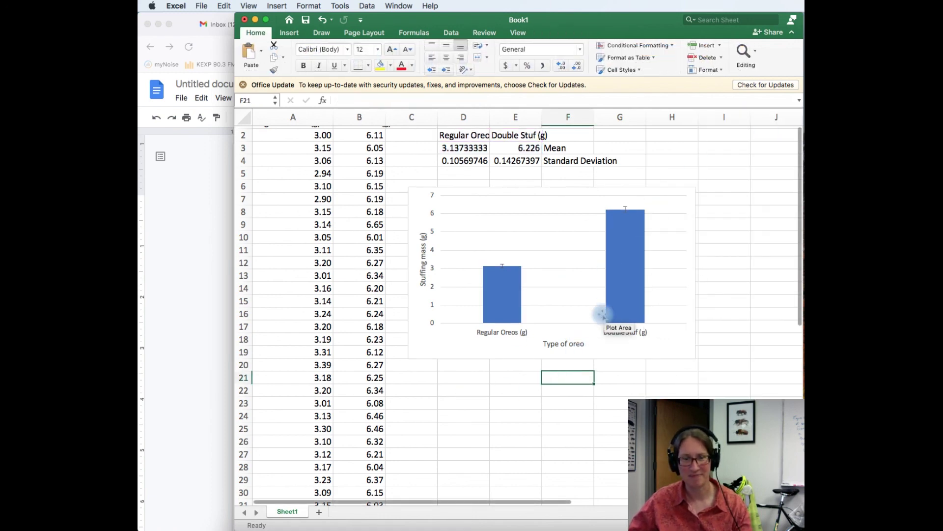